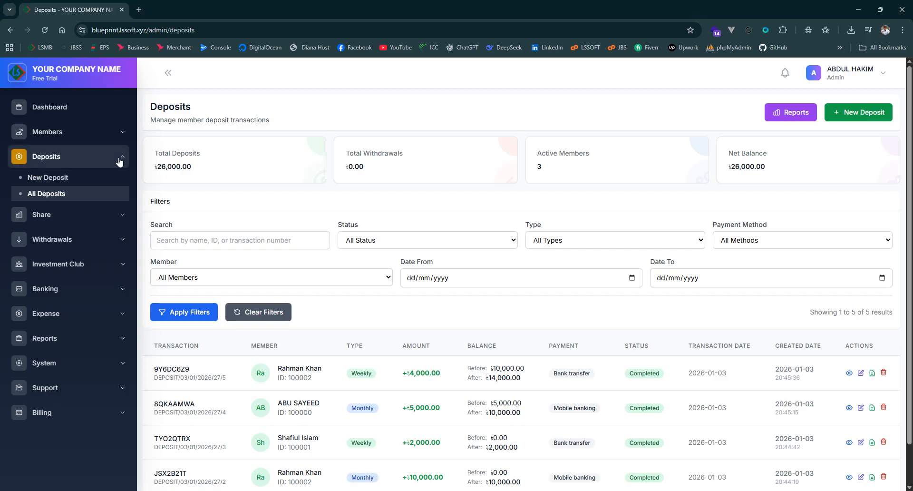
# Open the list of all shares and start creating the first share transaction
pyautogui.click(121, 157)
pyautogui.click(111, 181)
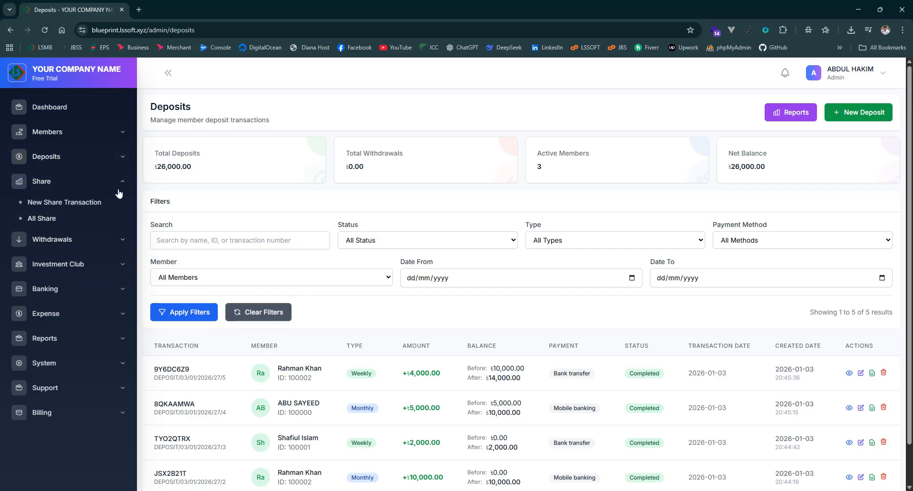
pyautogui.click(50, 218)
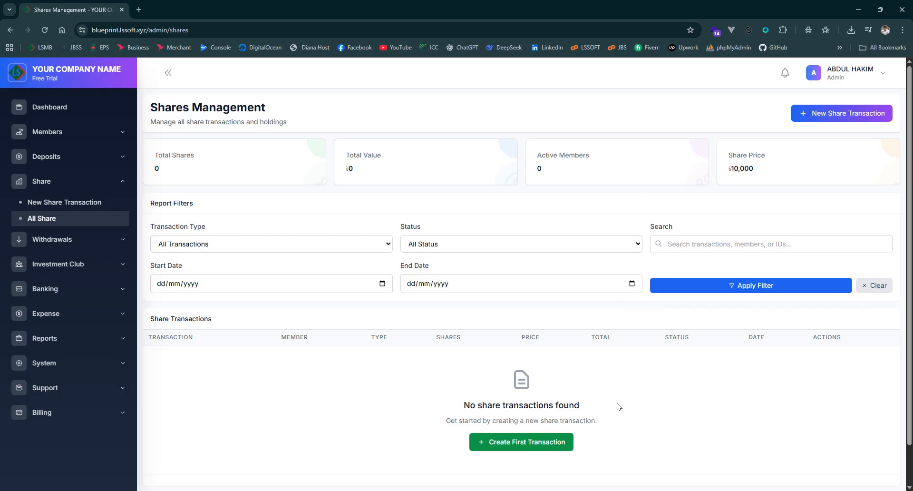
pyautogui.click(547, 440)
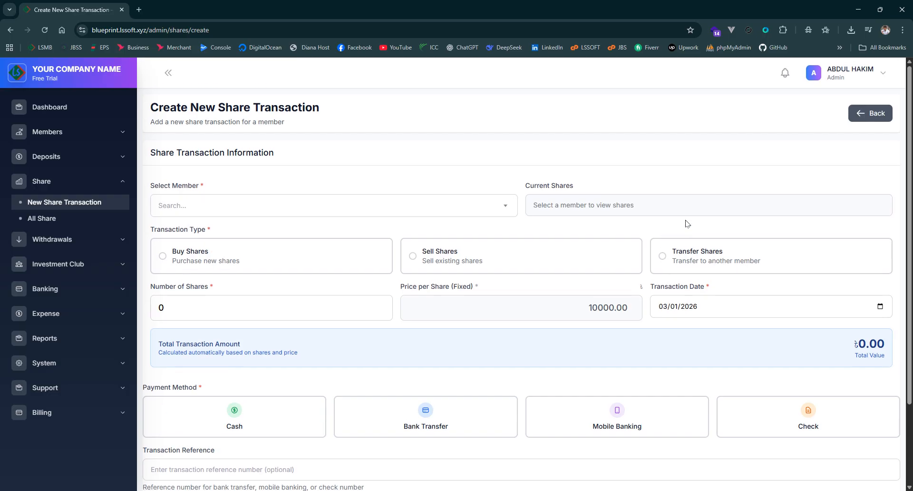
pyautogui.scroll(-1, 681, 214)
pyautogui.scroll(1, 668, 194)
# Examine the available members and the fixed price per share on the new share transaction form
pyautogui.click(398, 204)
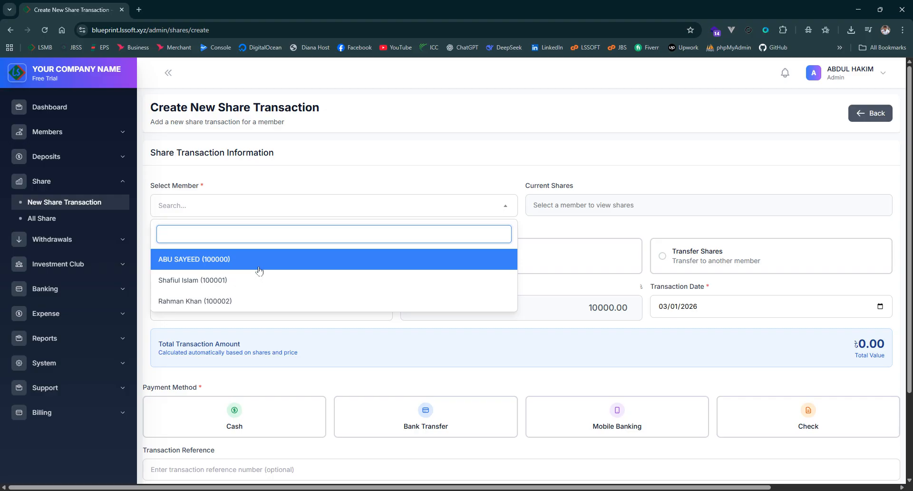
pyautogui.click(631, 331)
pyautogui.moveTo(465, 316); pyautogui.dragTo(635, 324)
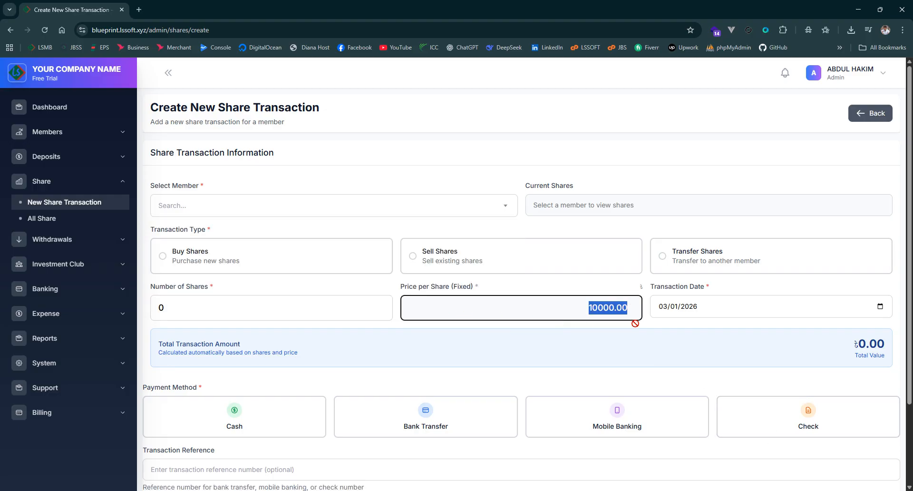
pyautogui.click(686, 332)
pyautogui.click(585, 308)
pyautogui.click(708, 342)
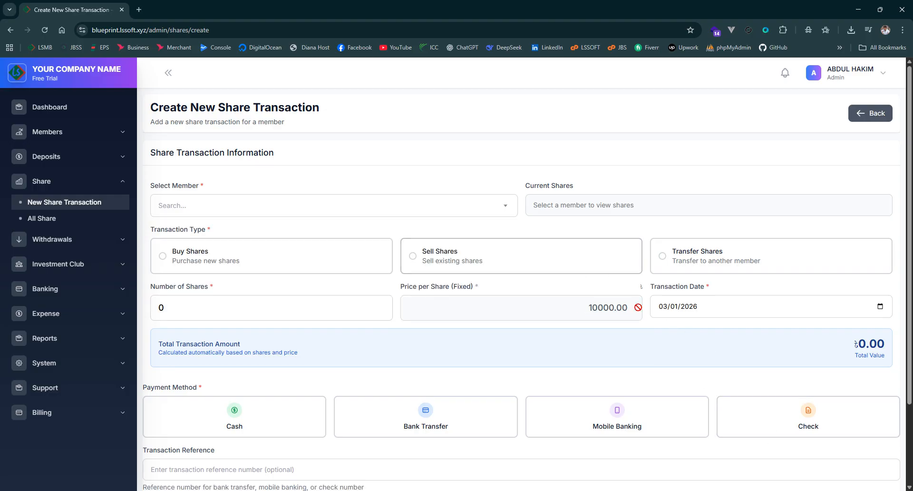
pyautogui.click(599, 314)
pyautogui.click(683, 340)
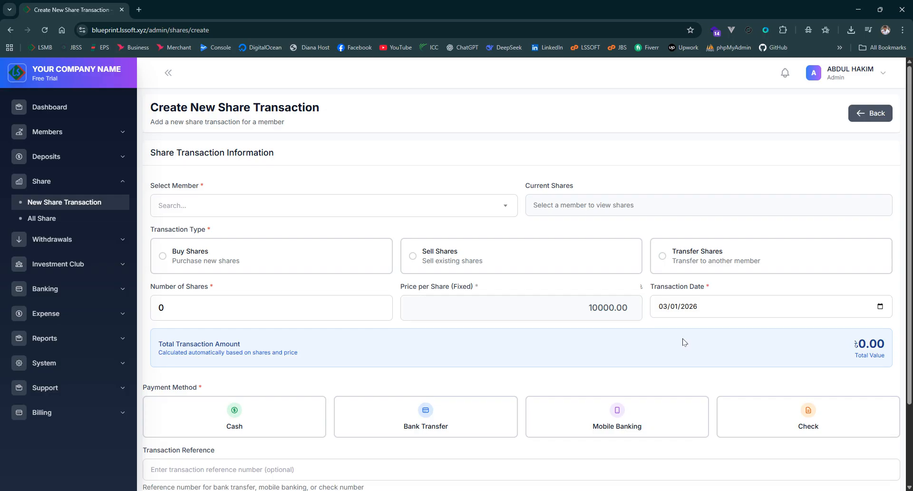
# Examine the default share price in the company's regional settings in a separate browser tab and close that tab
pyautogui.click(85, 363)
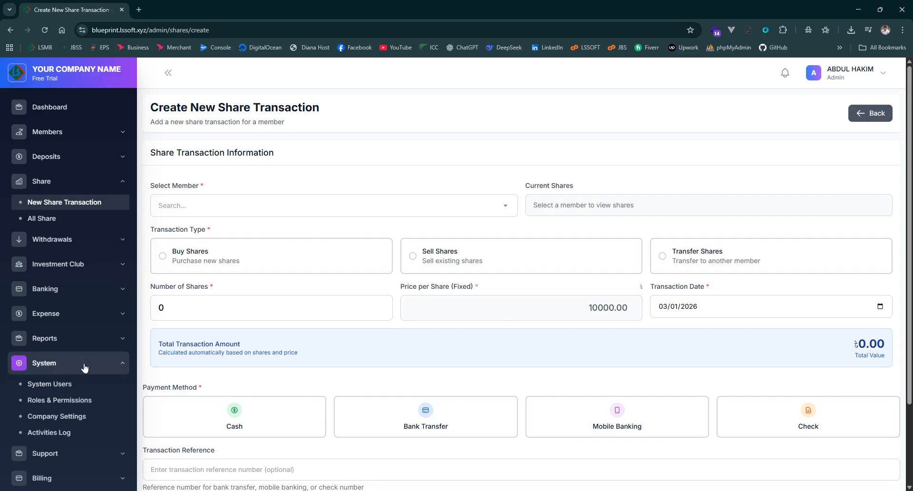
pyautogui.middleClick(71, 419)
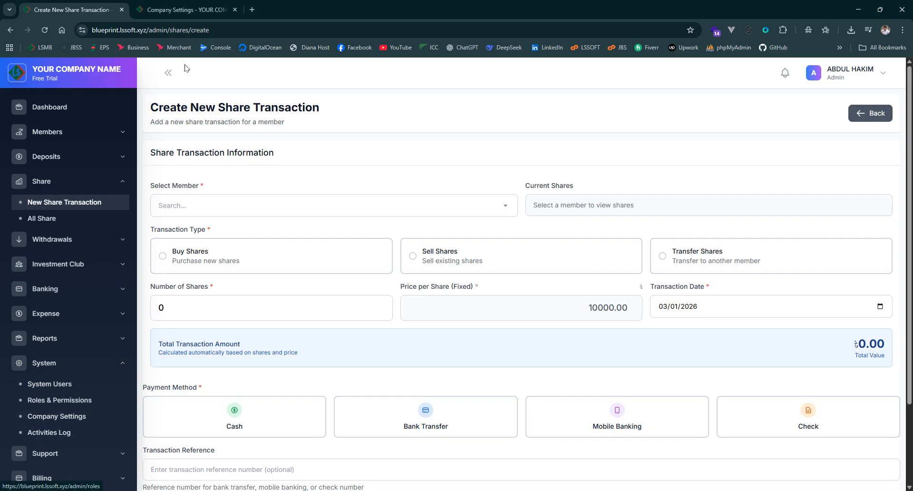
pyautogui.click(193, 9)
pyautogui.scroll(-7, 479, 298)
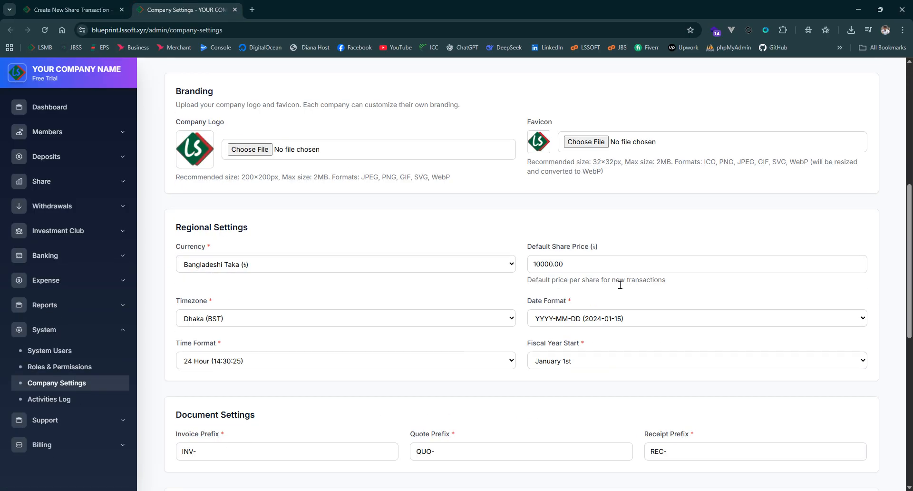
pyautogui.moveTo(580, 264); pyautogui.dragTo(499, 261)
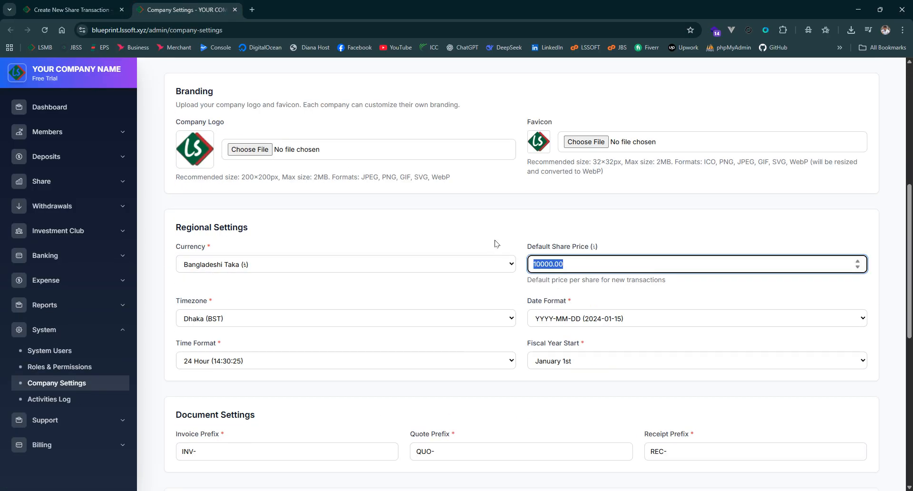
pyautogui.click(497, 243)
pyautogui.moveTo(640, 272); pyautogui.dragTo(509, 264)
pyautogui.click(485, 253)
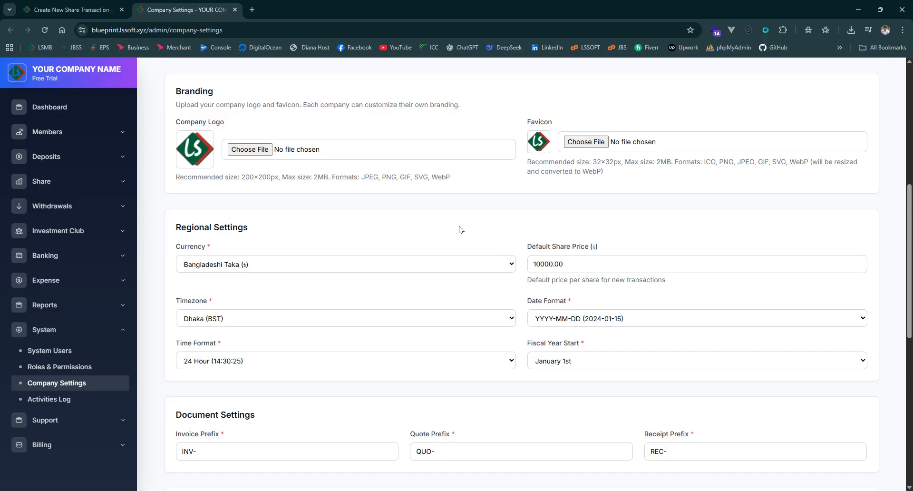
pyautogui.moveTo(609, 271); pyautogui.dragTo(505, 263)
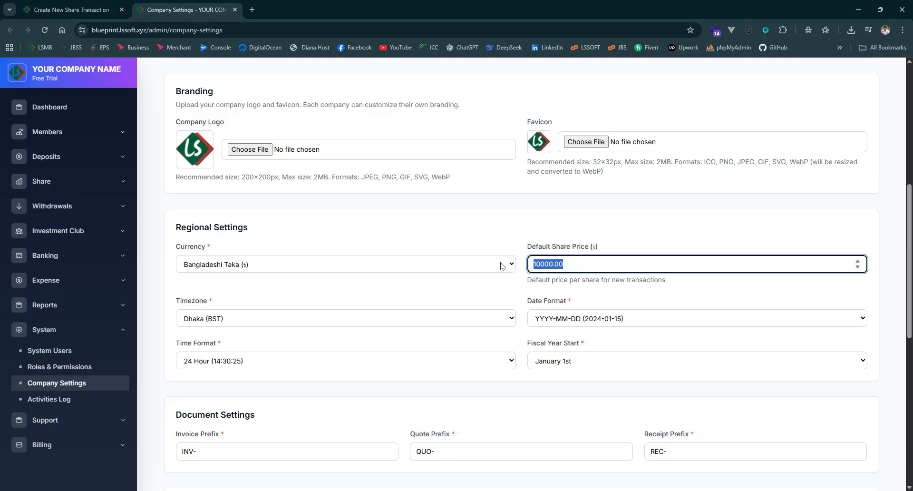
pyautogui.click(488, 236)
pyautogui.click(235, 10)
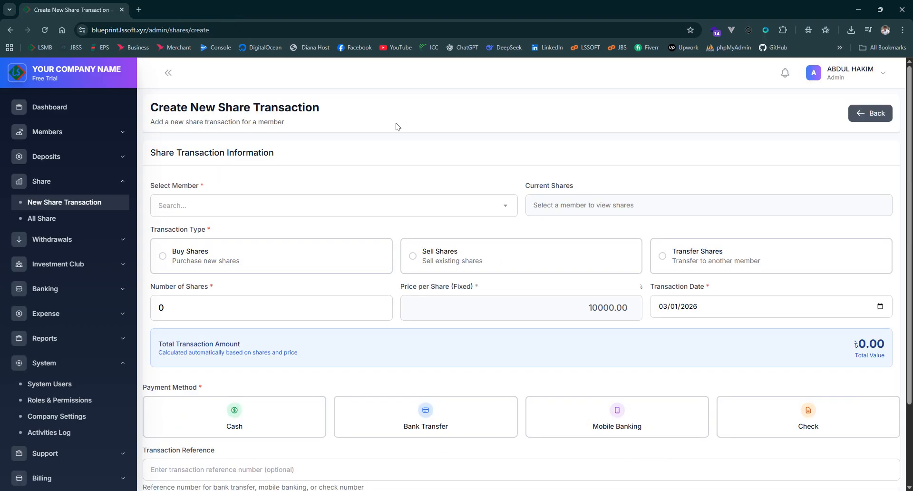
# Select the first listed member for the share transaction and set the transaction type to Buy Shares
pyautogui.scroll(-1, 570, 209)
pyautogui.scroll(1, 463, 286)
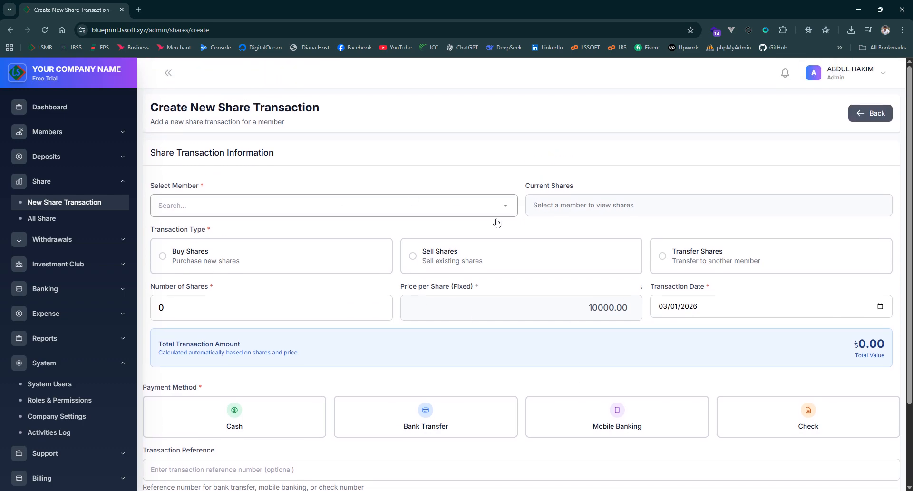
pyautogui.moveTo(583, 313); pyautogui.dragTo(649, 311)
pyautogui.click(653, 351)
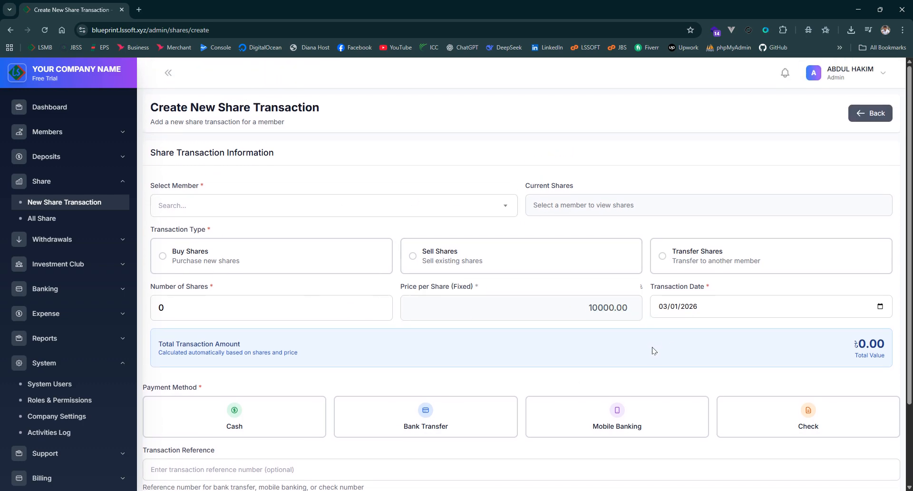
pyautogui.click(434, 213)
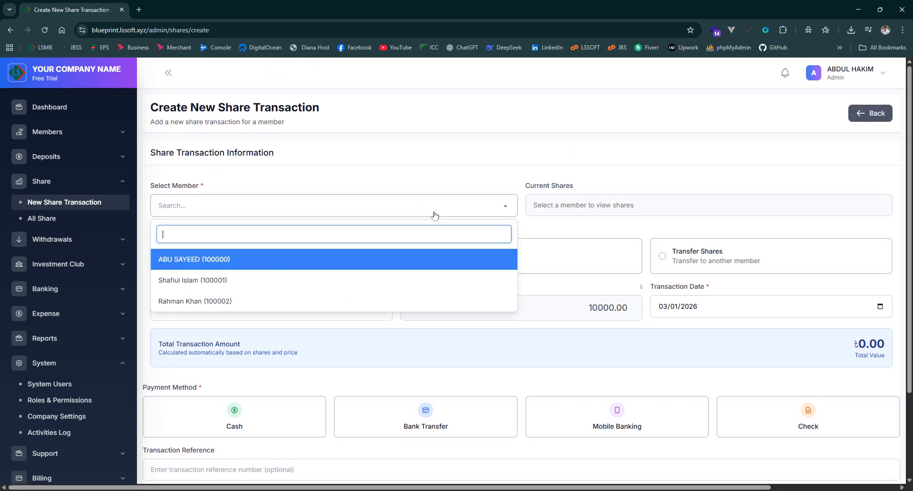
pyautogui.click(271, 258)
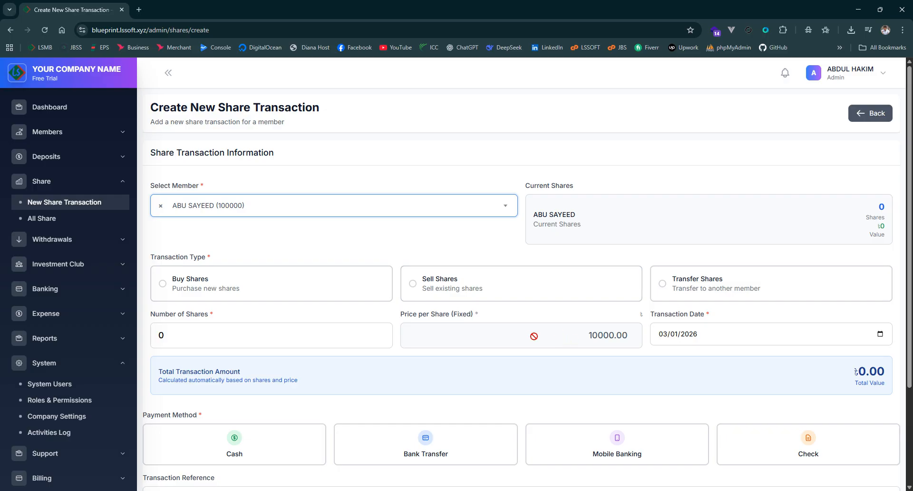
pyautogui.click(236, 291)
# Set the number of shares to 5 and check the total transaction amount
pyautogui.scroll(-1, 327, 295)
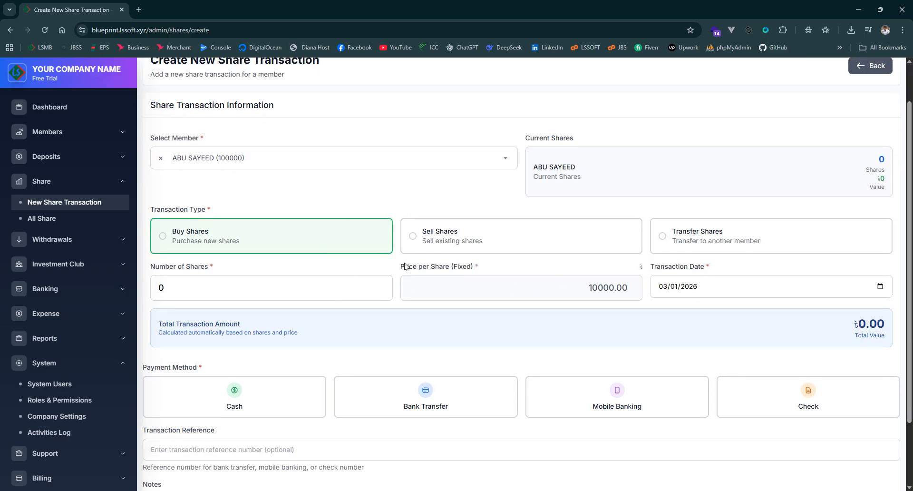
pyautogui.click(283, 295)
pyautogui.press('BackSpace')
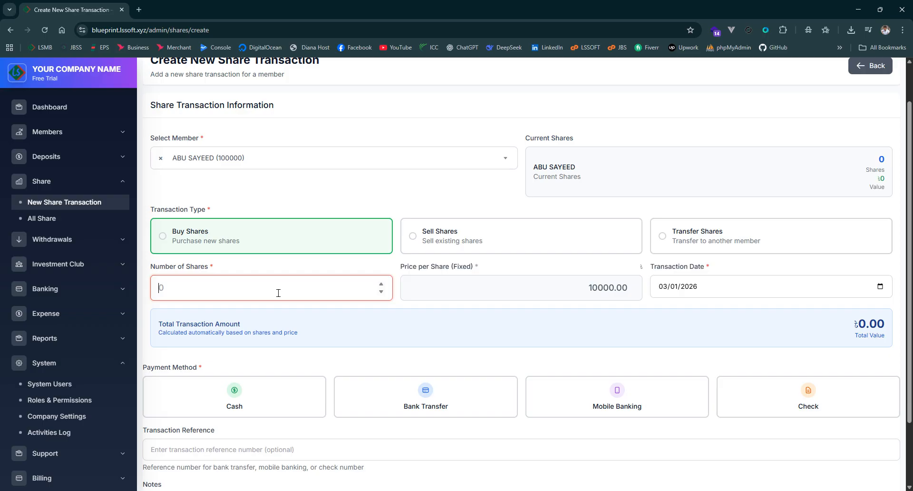
pyautogui.write('5')
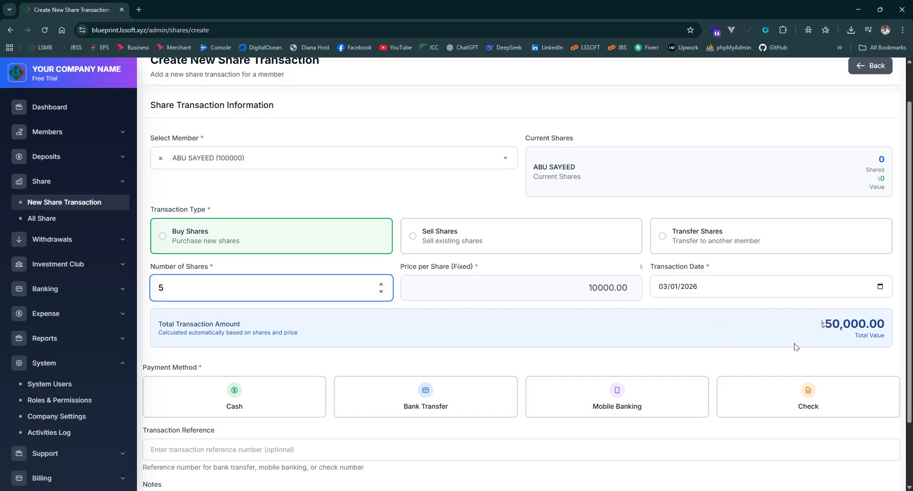
pyautogui.click(594, 295)
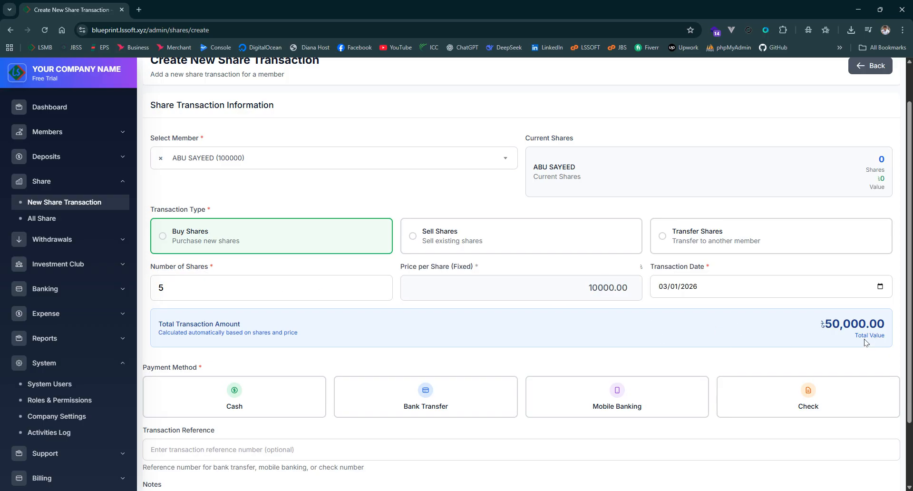
pyautogui.moveTo(809, 327); pyautogui.dragTo(883, 334)
pyautogui.click(719, 340)
# Choose Cash as the payment method, create the share transaction and check its member entry in the transaction list
pyautogui.scroll(-2, 720, 340)
pyautogui.click(237, 309)
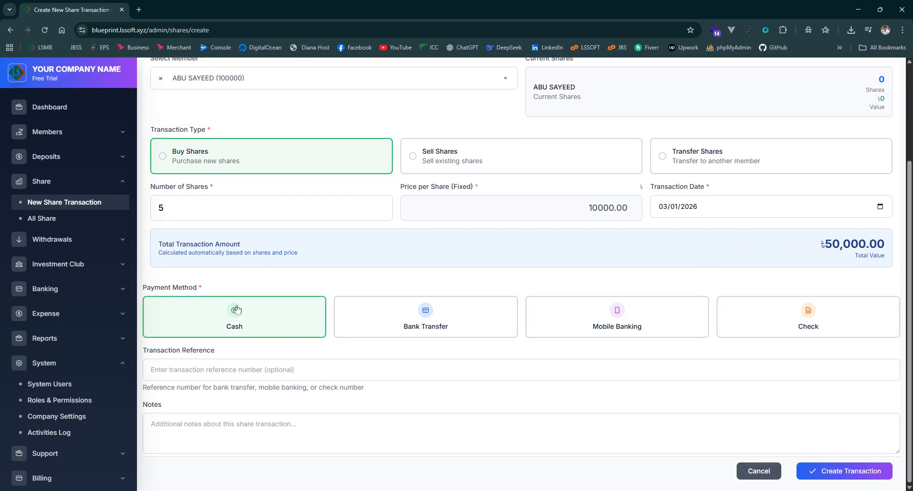
pyautogui.click(827, 470)
pyautogui.click(459, 320)
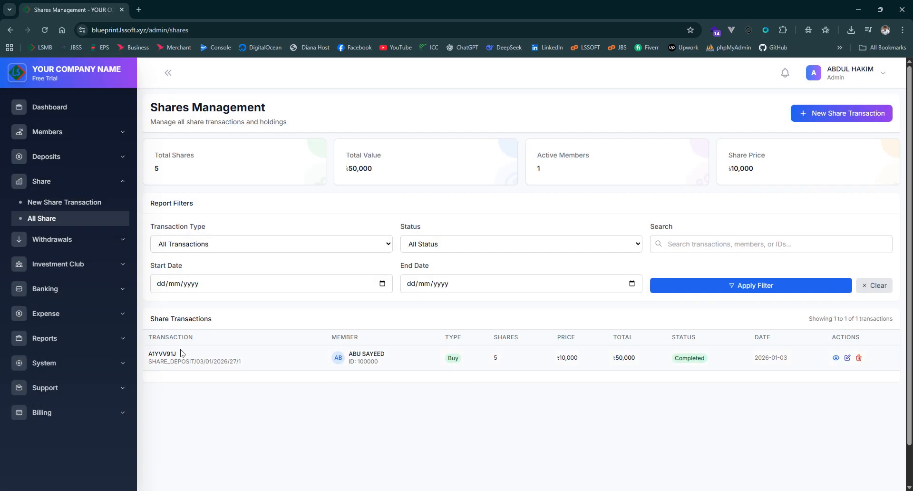
pyautogui.moveTo(317, 363); pyautogui.dragTo(400, 359)
pyautogui.click(410, 387)
# Start another share transaction for the second listed member with the type Buy Shares
pyautogui.click(843, 117)
pyautogui.click(335, 207)
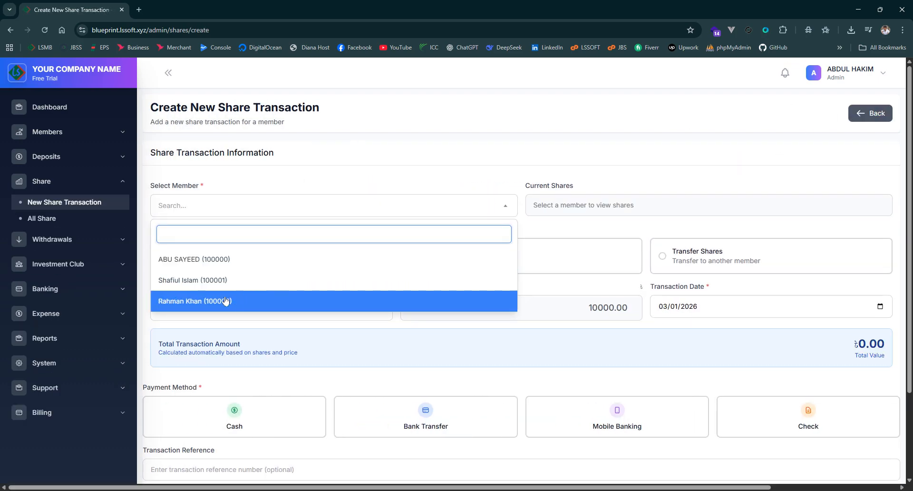
pyautogui.click(266, 280)
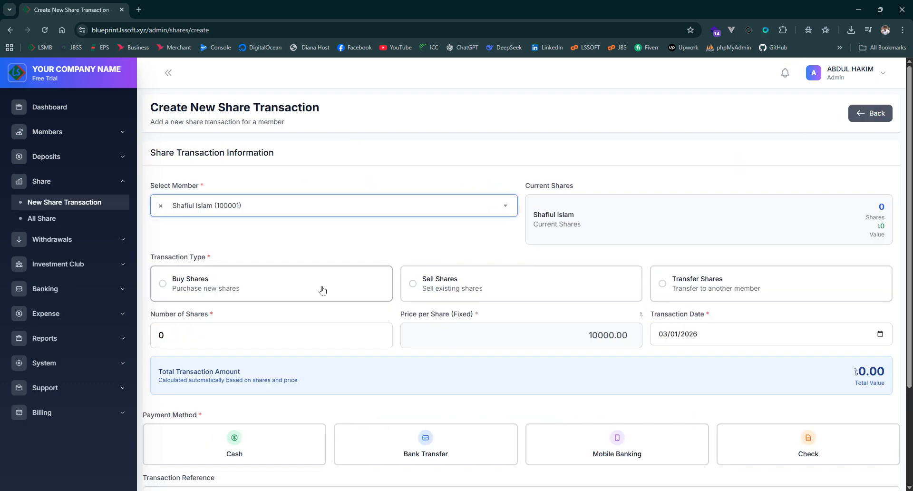
pyautogui.click(292, 282)
# Set the number of shares to 10 for the second member's purchase
pyautogui.scroll(-2, 333, 286)
pyautogui.click(207, 227)
pyautogui.press('BackSpace')
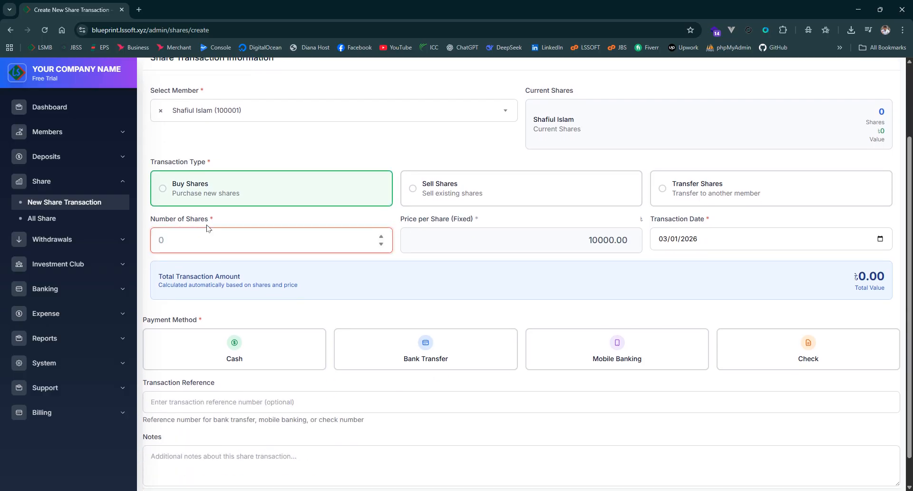
pyautogui.write('10-')
pyautogui.press('BackSpace')
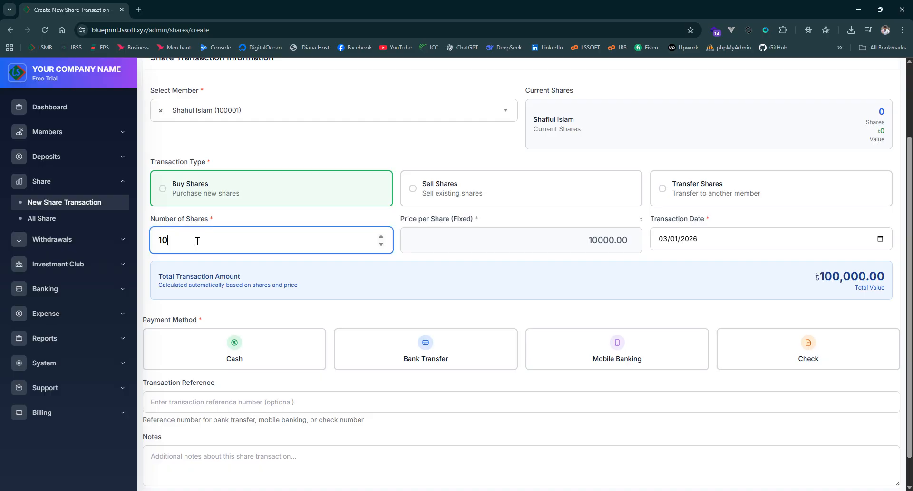
pyautogui.click(451, 280)
# Choose Mobile Banking as the payment method and create the second member's share transaction
pyautogui.scroll(-1, 733, 294)
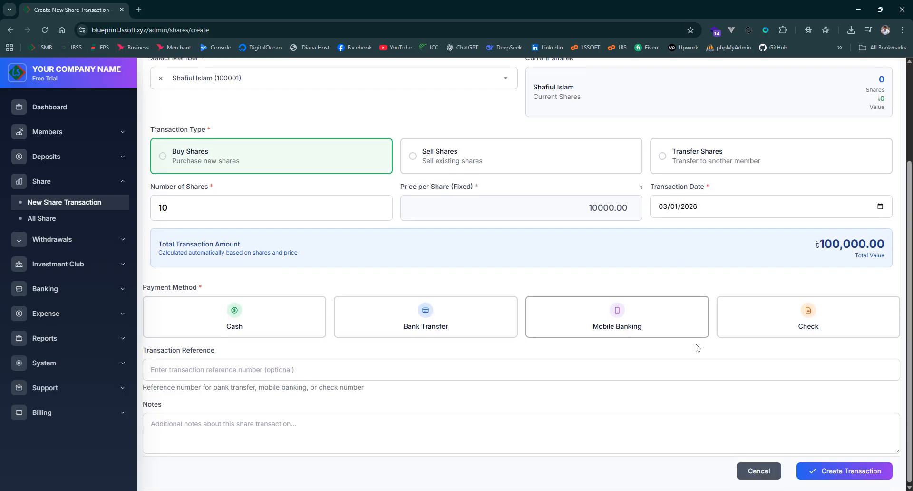
pyautogui.click(622, 329)
pyautogui.click(850, 473)
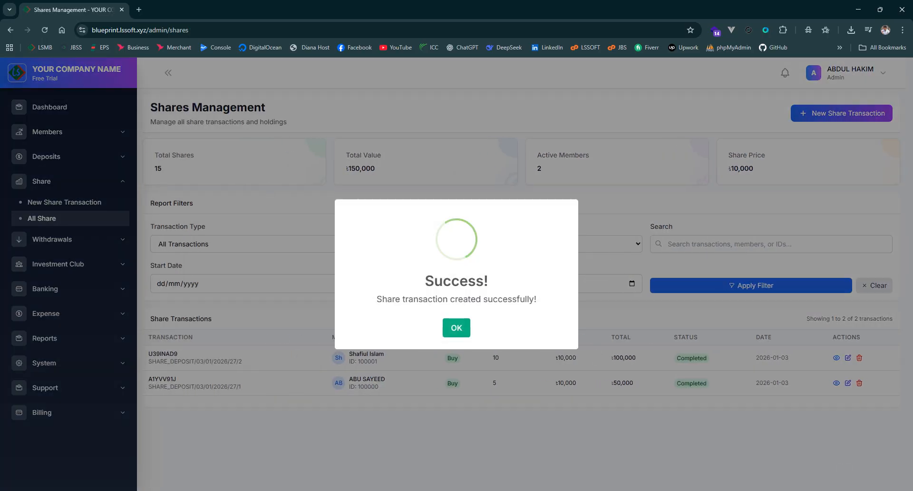
pyautogui.click(464, 328)
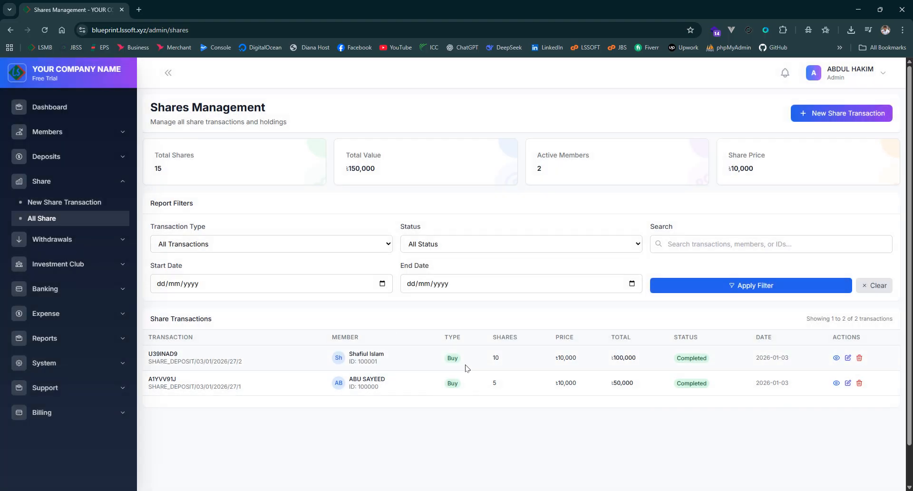
# Review the share transactions list and the total shares, total value, active members and share price figures
pyautogui.scroll(-1, 466, 368)
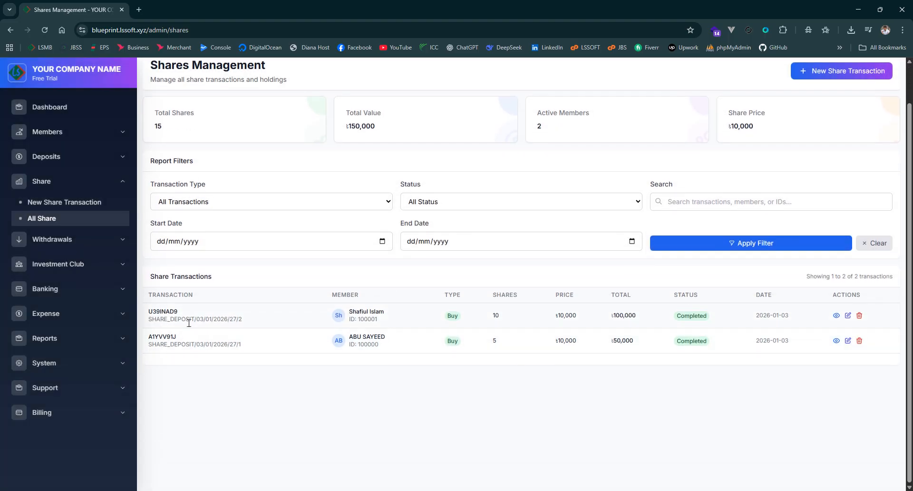
pyautogui.scroll(1, 565, 362)
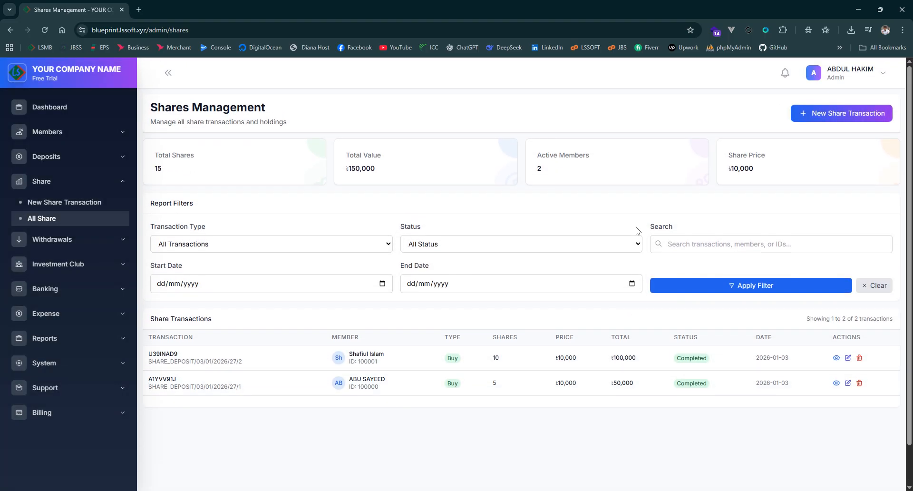
pyautogui.moveTo(152, 173); pyautogui.dragTo(178, 173)
pyautogui.moveTo(405, 172); pyautogui.dragTo(321, 166)
pyautogui.click(438, 194)
pyautogui.moveTo(555, 165); pyautogui.dragTo(532, 168)
pyautogui.click(664, 207)
pyautogui.moveTo(784, 177); pyautogui.dragTo(707, 166)
pyautogui.click(769, 212)
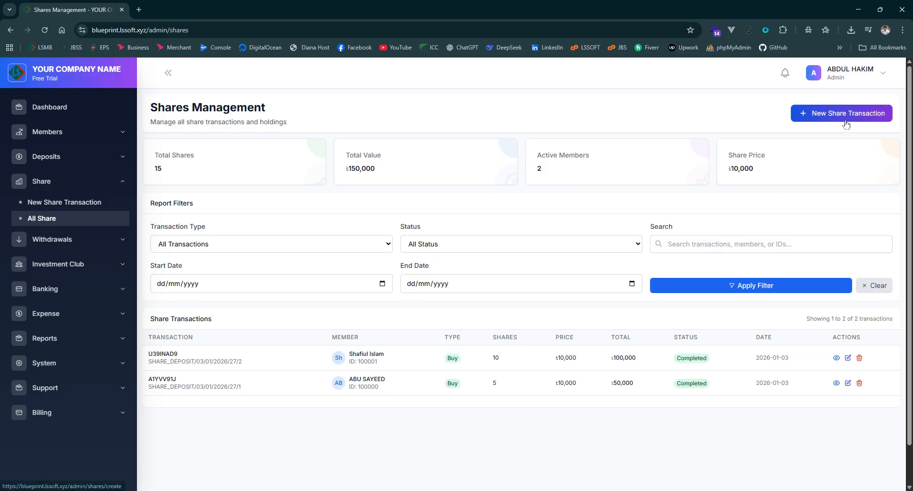
# Start a new share transaction for the third listed member with the type Buy Shares
pyautogui.click(842, 120)
pyautogui.scroll(-2, 607, 224)
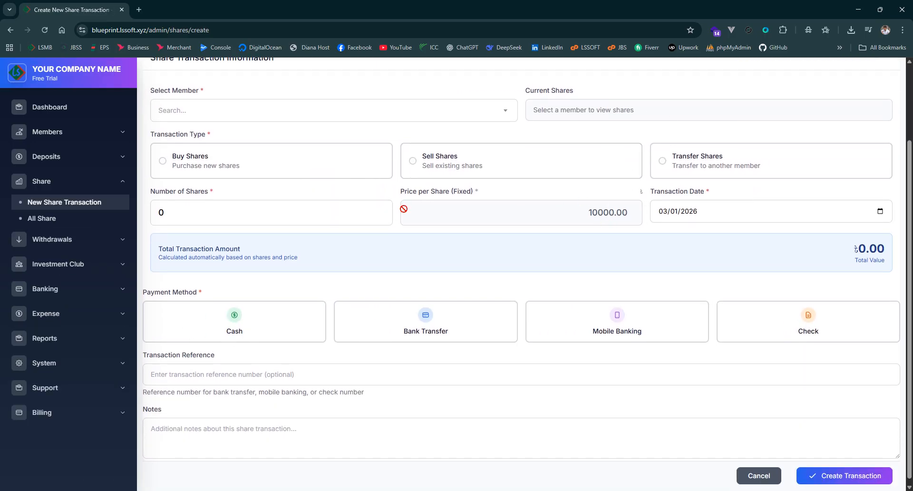
pyautogui.scroll(1, 412, 207)
pyautogui.click(278, 157)
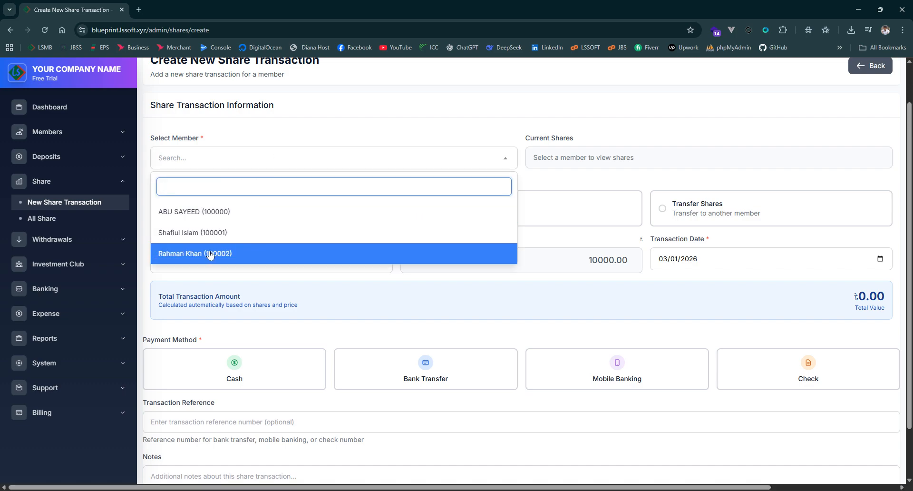
pyautogui.click(305, 254)
pyautogui.click(257, 232)
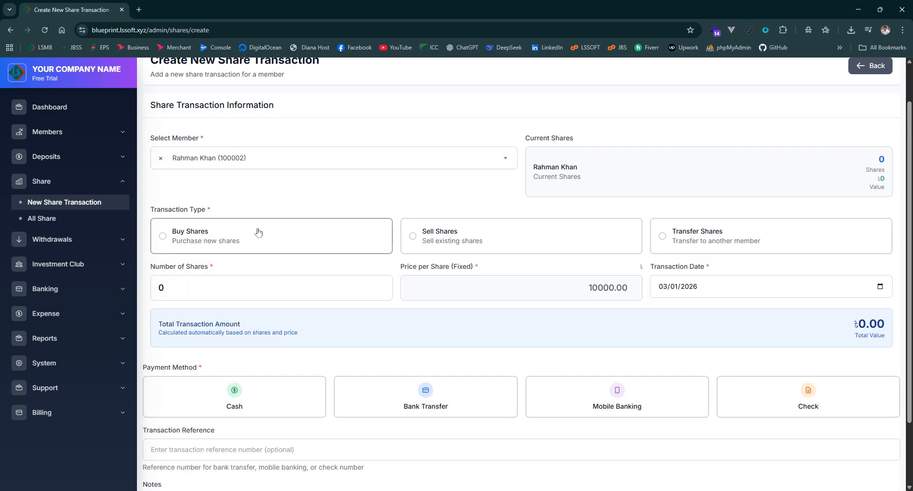
# Set the number of shares to 20 for the third member's purchase
pyautogui.click(226, 298)
pyautogui.press('BackSpace')
pyautogui.write('20')
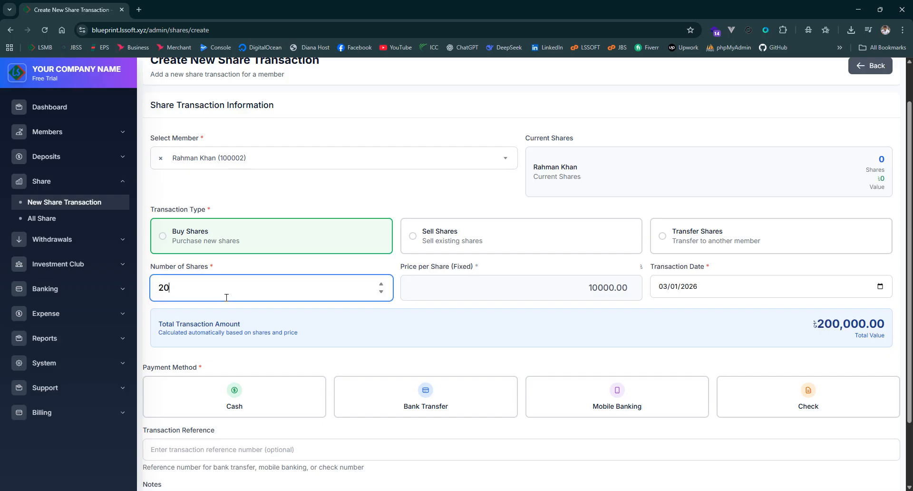
# Choose Bank Transfer as the payment method and create the third member's share transaction
pyautogui.scroll(-2, 407, 269)
pyautogui.click(386, 321)
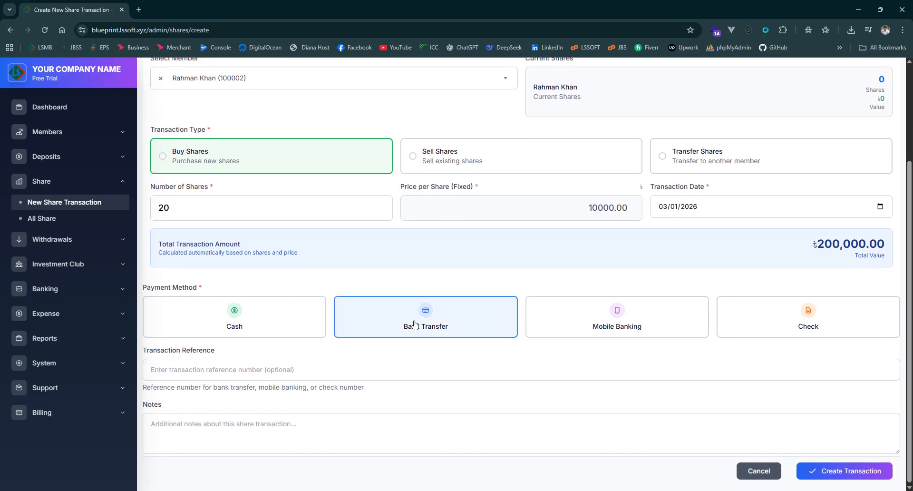
pyautogui.click(832, 472)
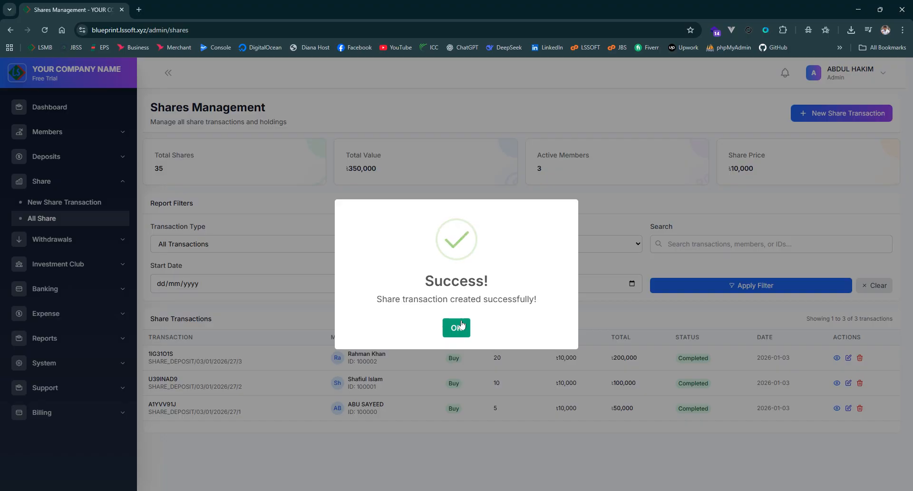
pyautogui.click(457, 326)
# Compare the share counts of the listed purchases with the Total Shares figure
pyautogui.scroll(-1, 566, 329)
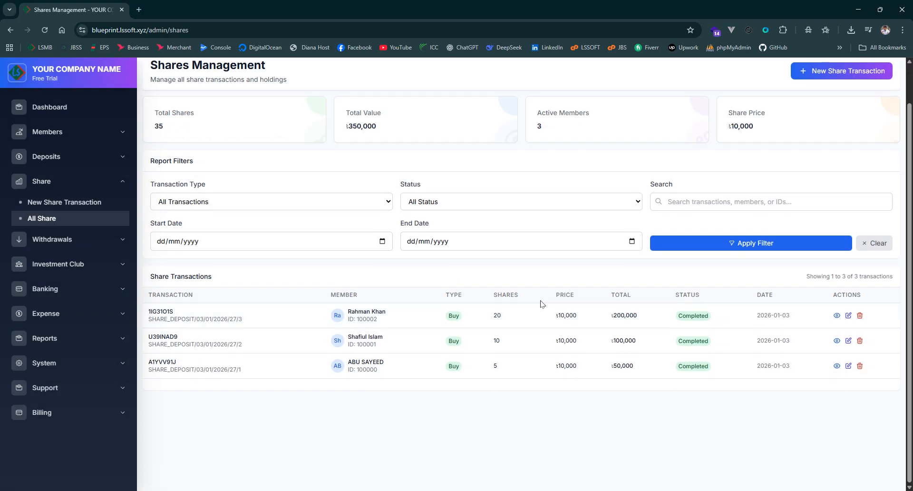
pyautogui.doubleClick(496, 317)
pyautogui.doubleClick(501, 346)
pyautogui.click(510, 341)
pyautogui.click(505, 398)
pyautogui.scroll(1, 407, 222)
pyautogui.moveTo(178, 169); pyautogui.dragTo(144, 171)
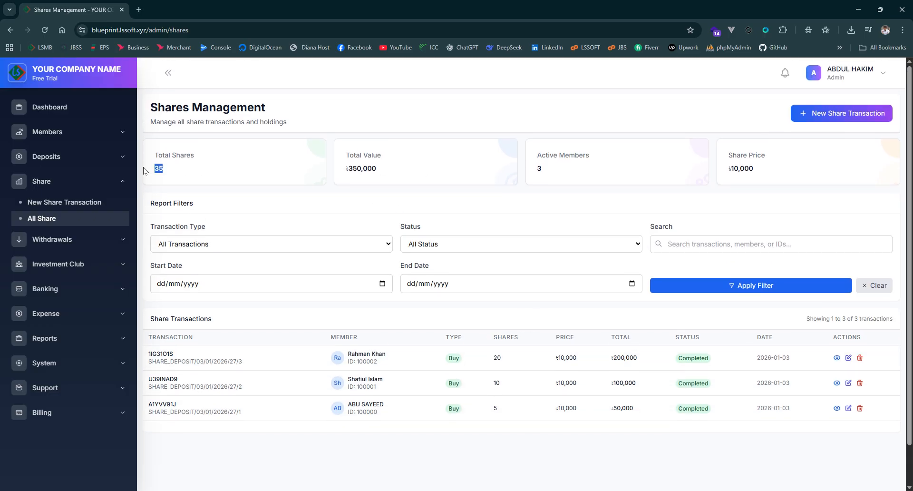
pyautogui.click(490, 197)
# Start another share transaction, try the type Sell Shares and switch it to Transfer Shares
pyautogui.click(836, 114)
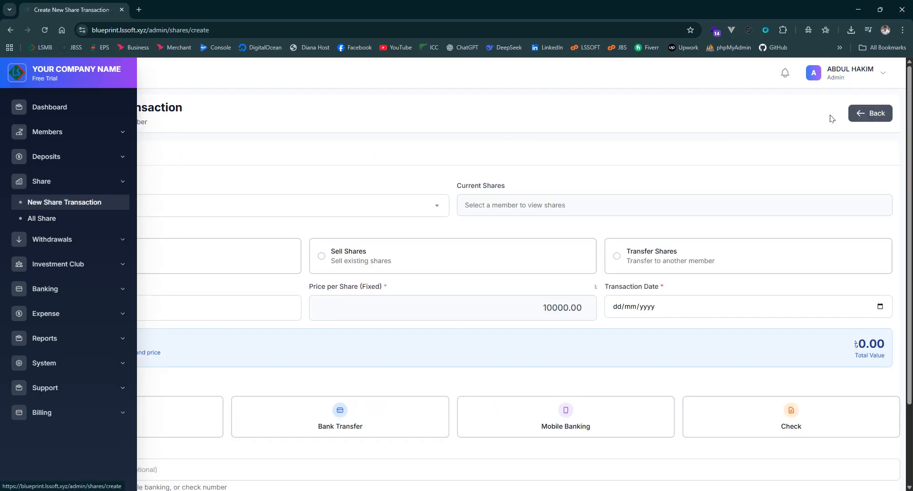
pyautogui.scroll(-2, 588, 251)
pyautogui.scroll(2, 589, 252)
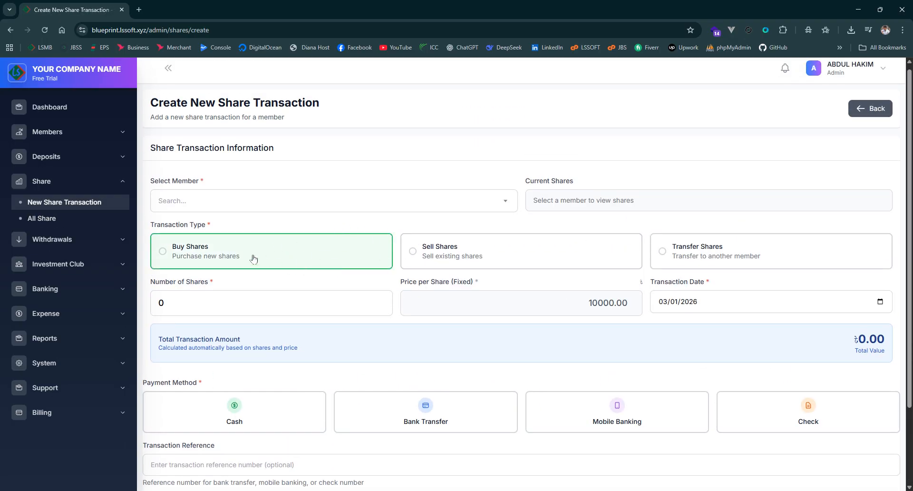
pyautogui.click(479, 252)
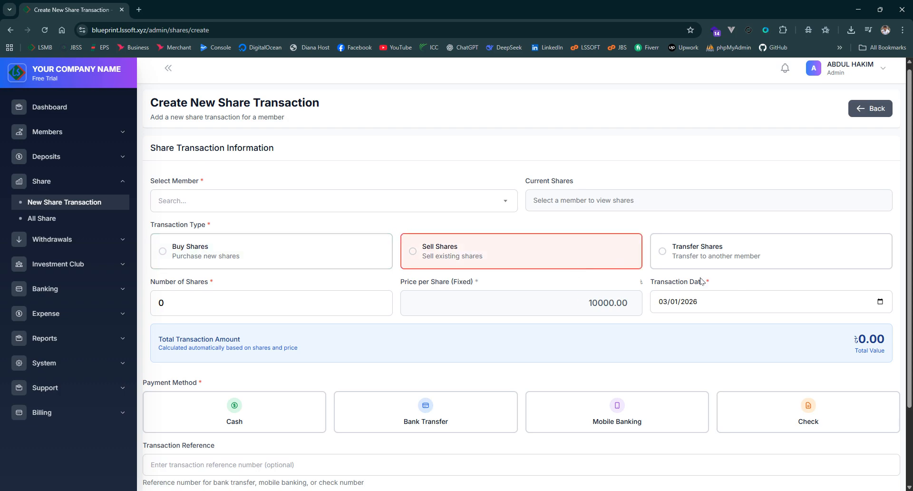
pyautogui.click(743, 252)
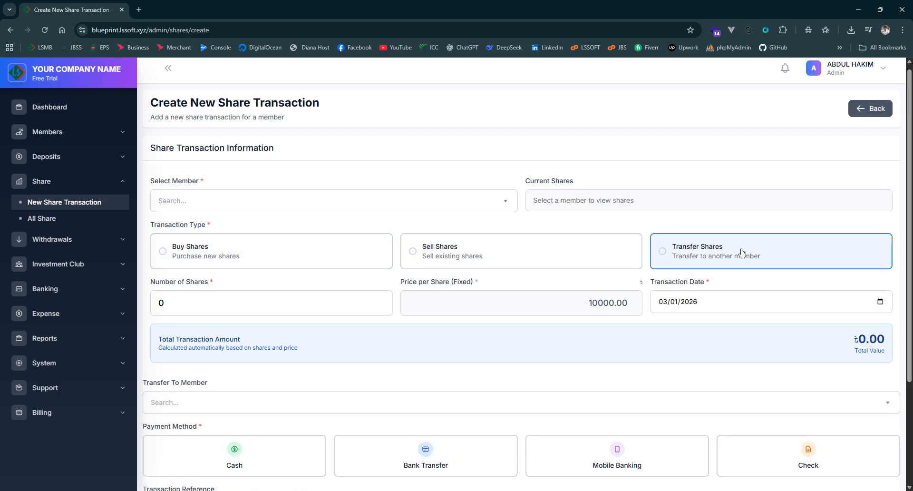
pyautogui.scroll(-2, 742, 252)
pyautogui.scroll(3, 504, 208)
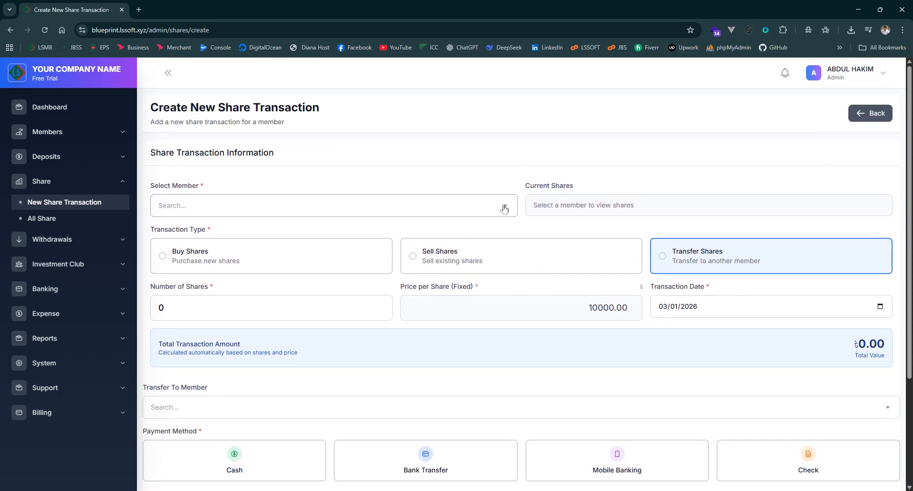
# Select the third listed member for the transaction and check that member's current shares
pyautogui.click(505, 208)
pyautogui.click(218, 302)
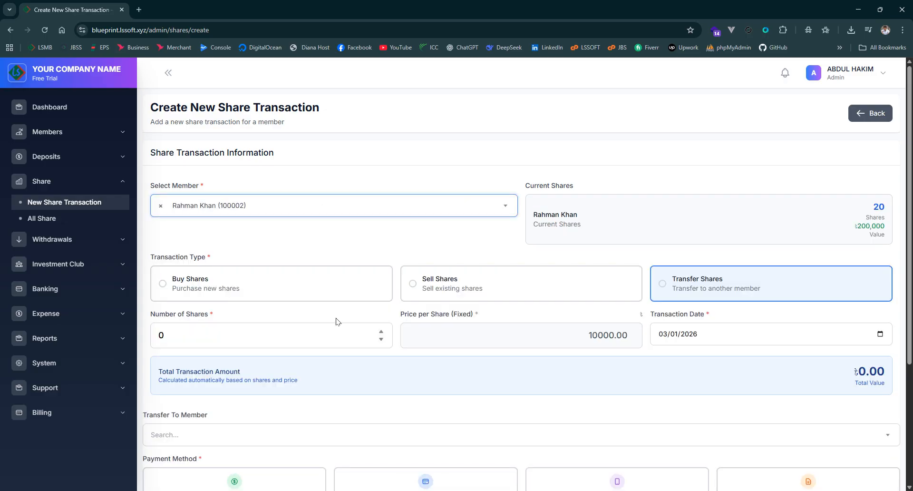
pyautogui.moveTo(873, 208); pyautogui.dragTo(900, 210)
pyautogui.click(768, 184)
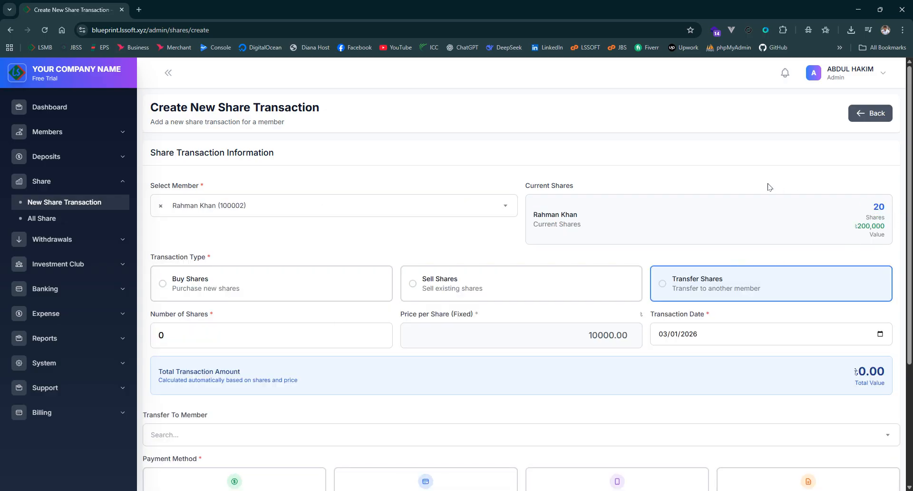
pyautogui.scroll(-1, 690, 171)
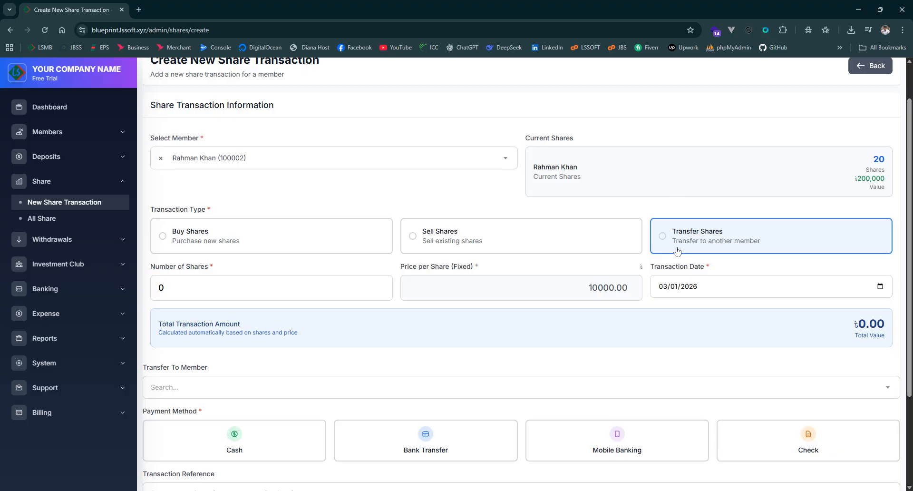
# Change the transaction type to Sell Shares and clear the number of shares
pyautogui.click(480, 248)
pyautogui.scroll(-2, 516, 314)
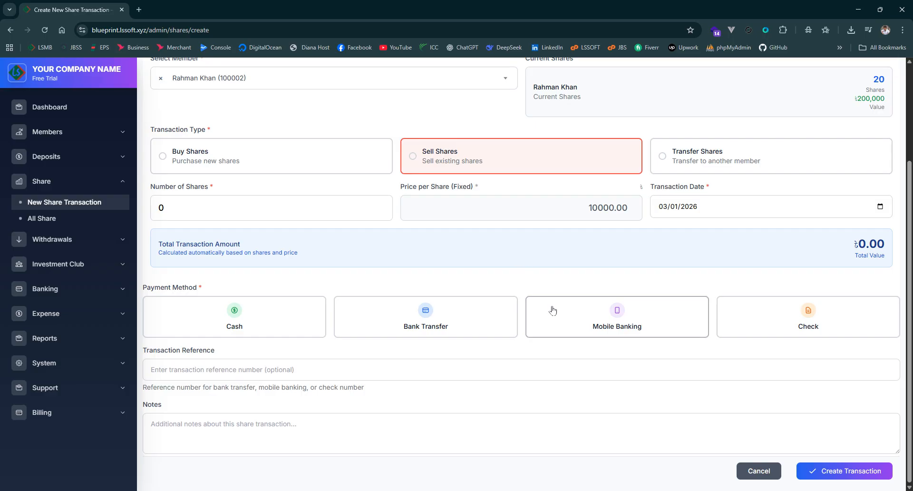
pyautogui.click(236, 203)
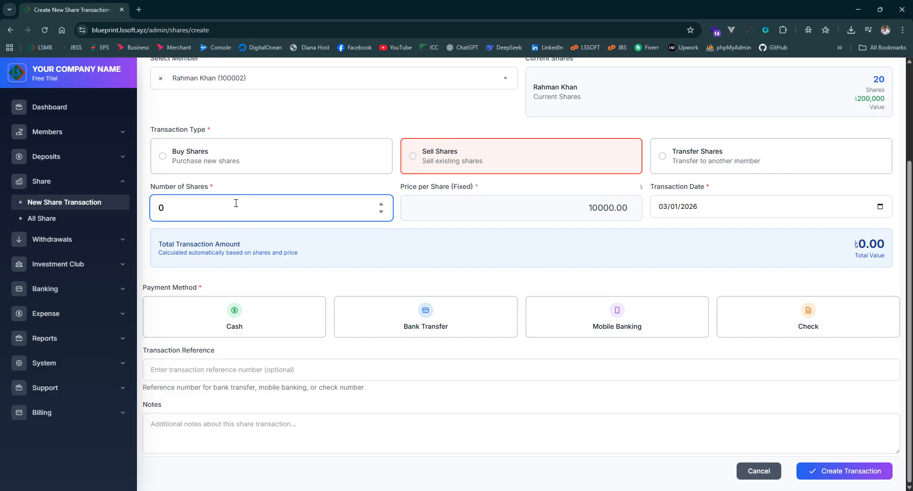
pyautogui.press('BackSpace')
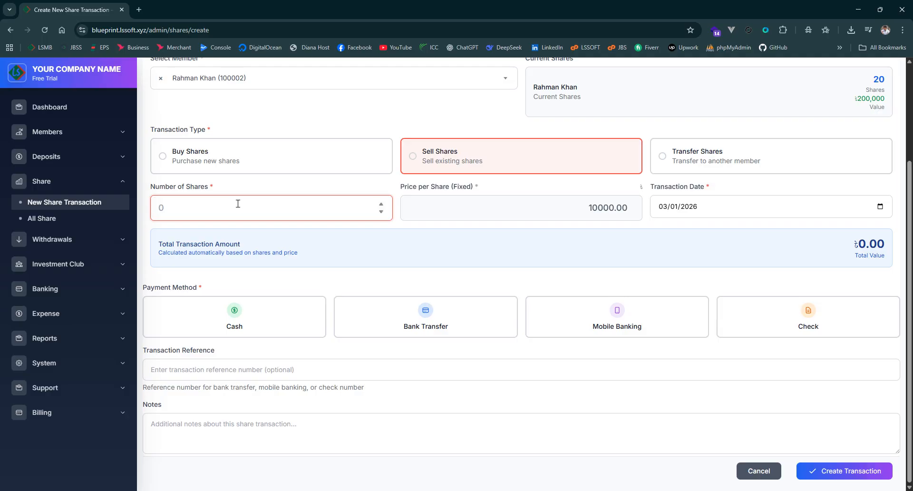
pyautogui.scroll(2, 259, 183)
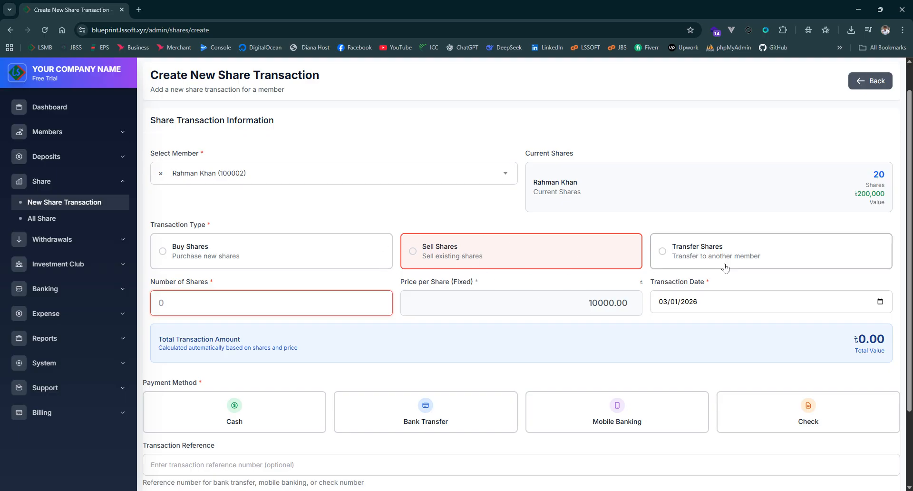
# Change the transaction type to Transfer Shares and set the number of shares to 5
pyautogui.click(691, 259)
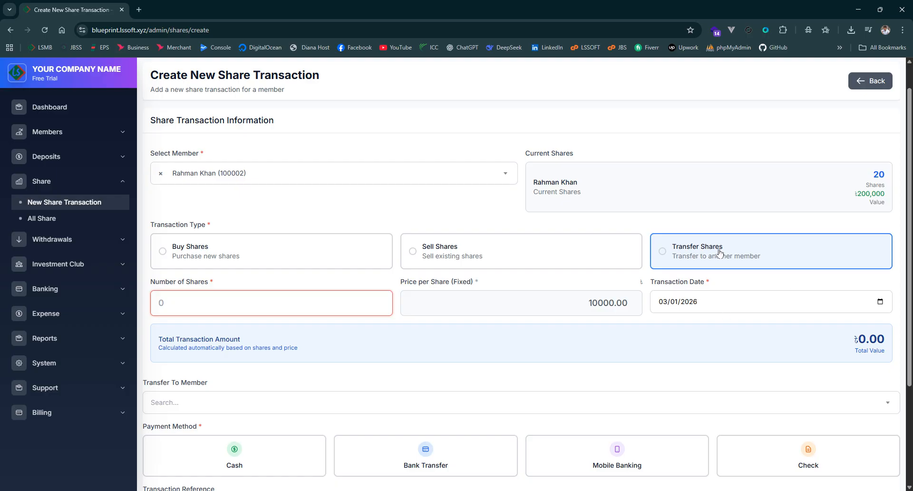
pyautogui.scroll(-1, 528, 245)
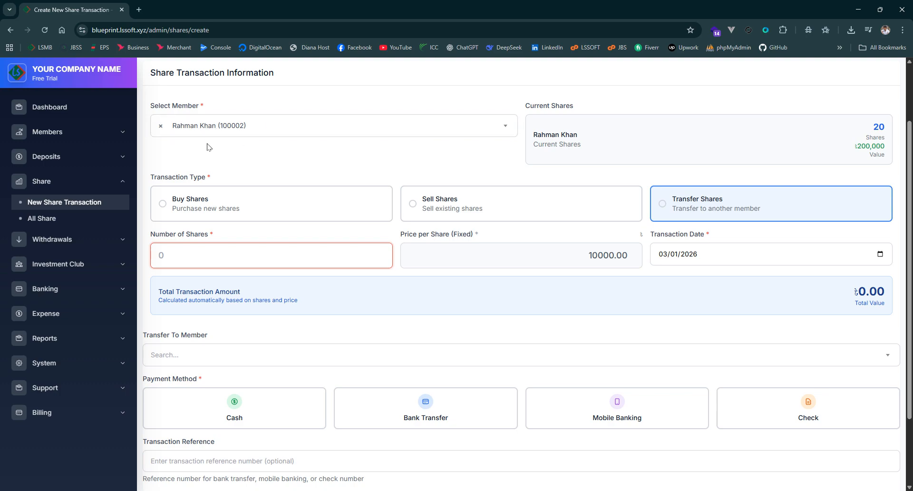
pyautogui.moveTo(873, 138); pyautogui.dragTo(885, 132)
pyautogui.click(205, 248)
pyautogui.write('5')
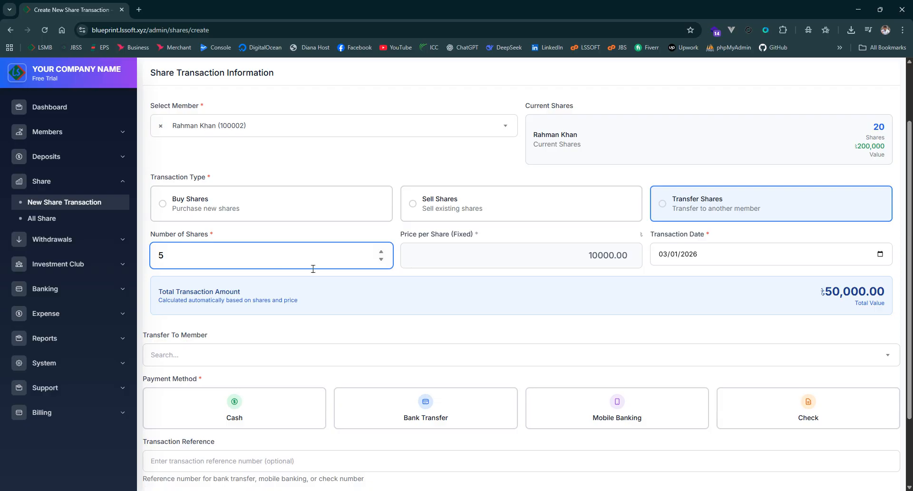
pyautogui.click(614, 314)
# Choose the first listed member as the recipient of the share transfer and check the form entries
pyautogui.scroll(-2, 613, 314)
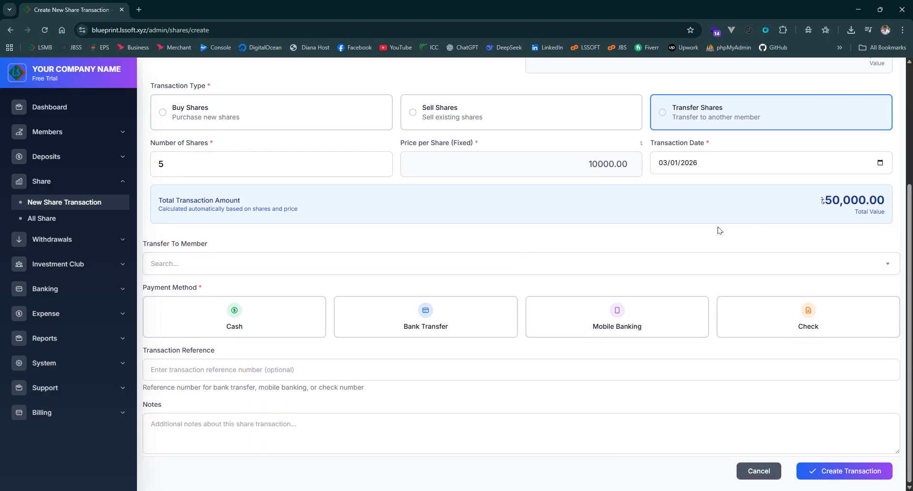
pyautogui.click(389, 270)
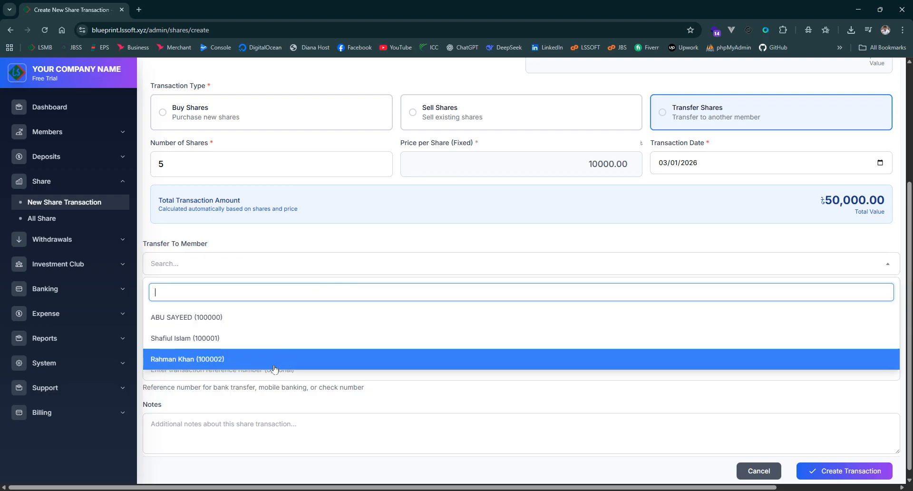
pyautogui.click(210, 318)
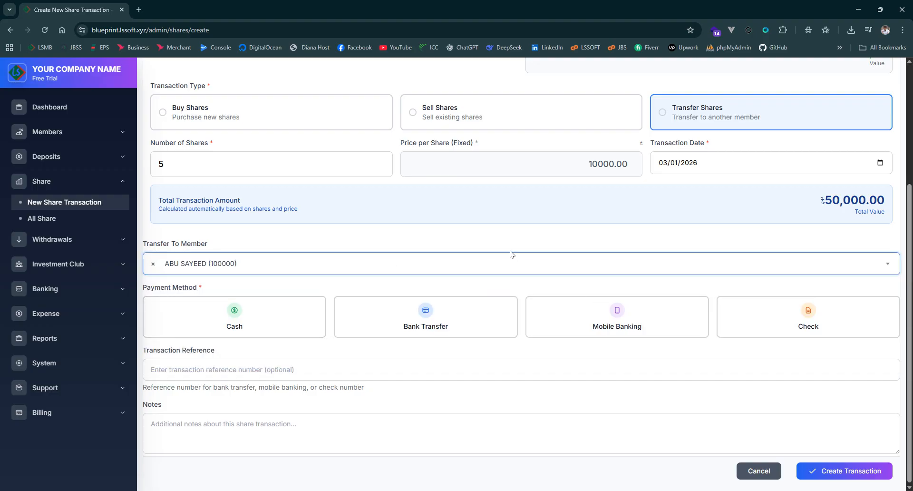
pyautogui.scroll(3, 562, 249)
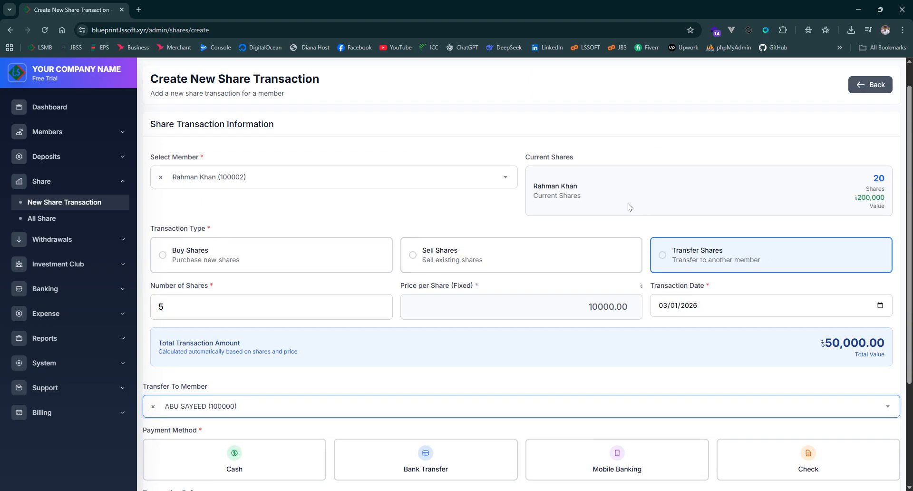
pyautogui.scroll(-1, 224, 176)
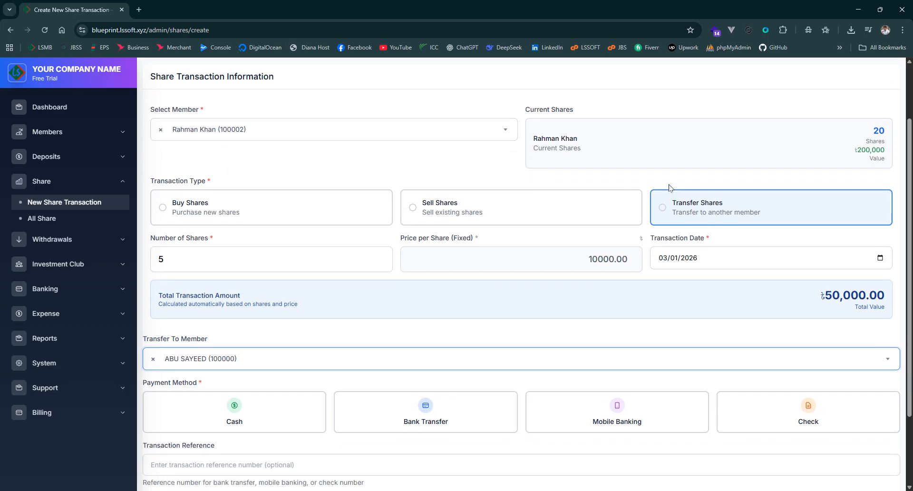
pyautogui.scroll(-1, 229, 212)
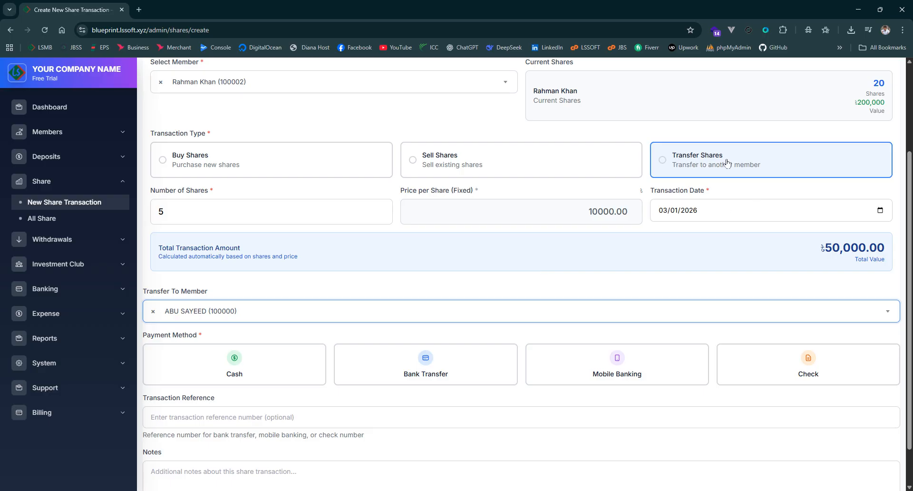
pyautogui.scroll(-1, 599, 257)
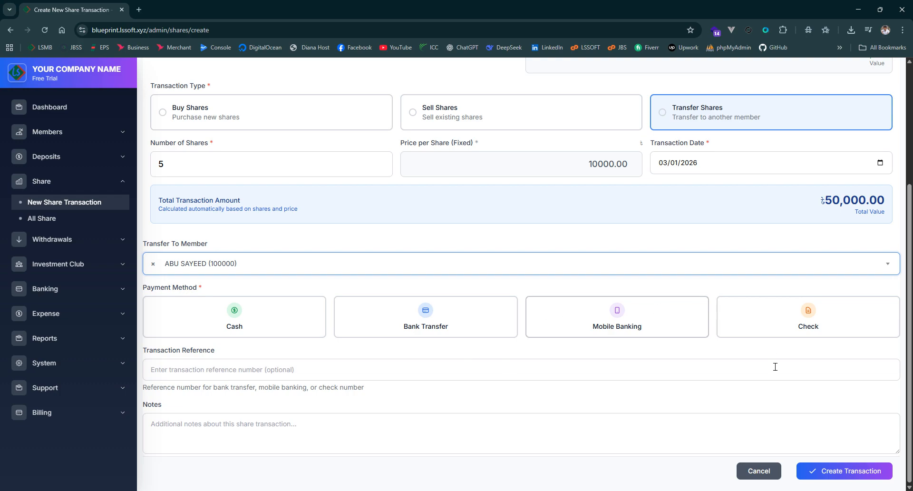
# Choose Cash as the payment method and create the share transfer transaction
pyautogui.click(281, 315)
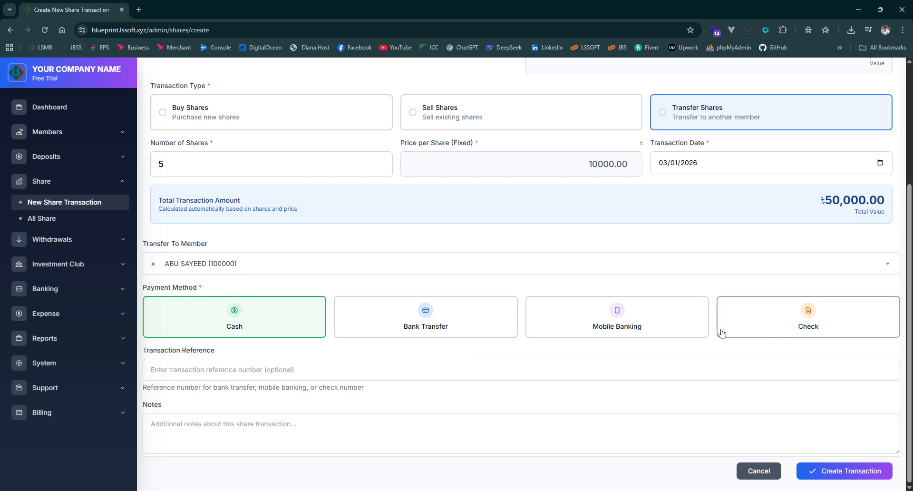
pyautogui.click(851, 471)
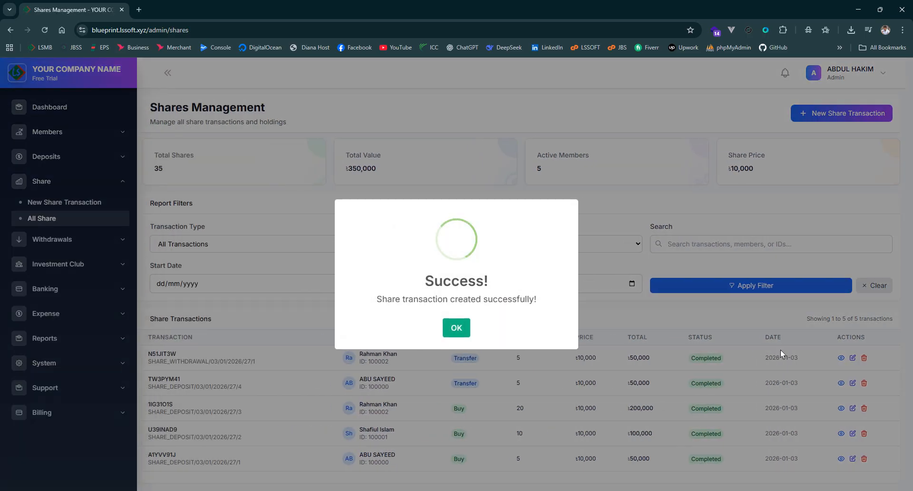
pyautogui.click(459, 326)
# Review the two transfer entries in the share transactions list and the total shares and active members figures
pyautogui.scroll(-1, 518, 312)
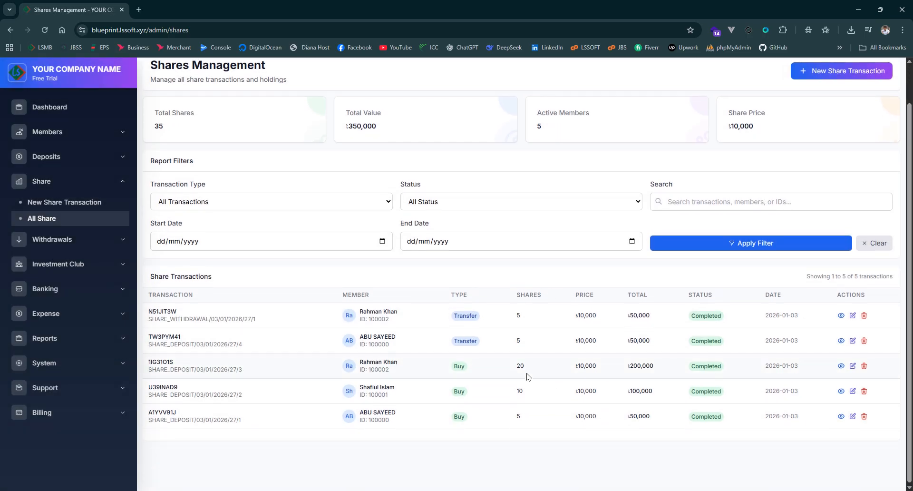
pyautogui.doubleClick(465, 317)
pyautogui.moveTo(501, 319); pyautogui.dragTo(546, 320)
pyautogui.moveTo(452, 319); pyautogui.dragTo(491, 323)
pyautogui.moveTo(402, 342); pyautogui.dragTo(537, 345)
pyautogui.click(506, 347)
pyautogui.scroll(1, 558, 347)
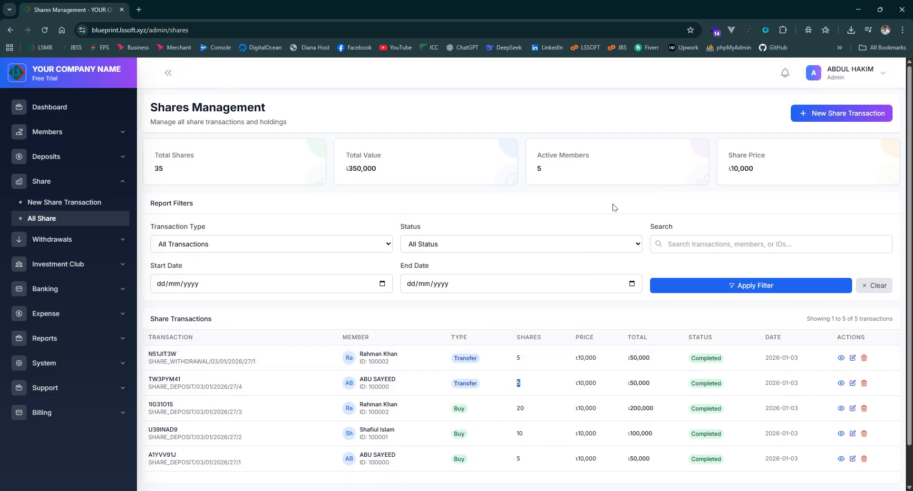
pyautogui.moveTo(160, 175); pyautogui.dragTo(196, 177)
pyautogui.moveTo(561, 169); pyautogui.dragTo(482, 164)
pyautogui.click(696, 190)
pyautogui.scroll(-1, 542, 281)
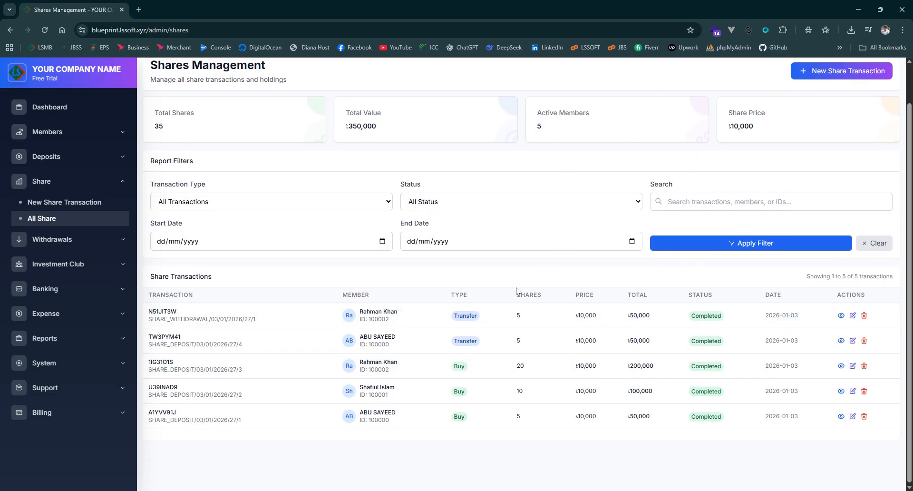
# Open the list of all members and check the share value of the last listed member
pyautogui.scroll(1, 519, 328)
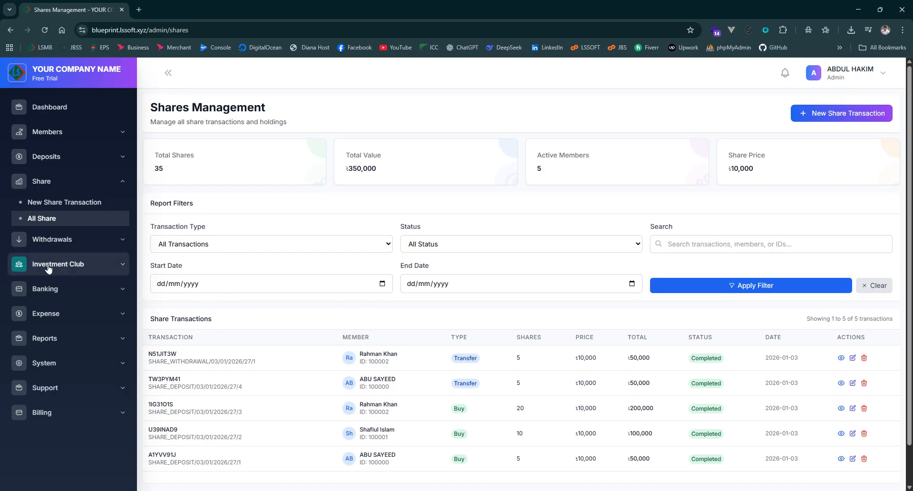
pyautogui.click(48, 132)
pyautogui.click(47, 153)
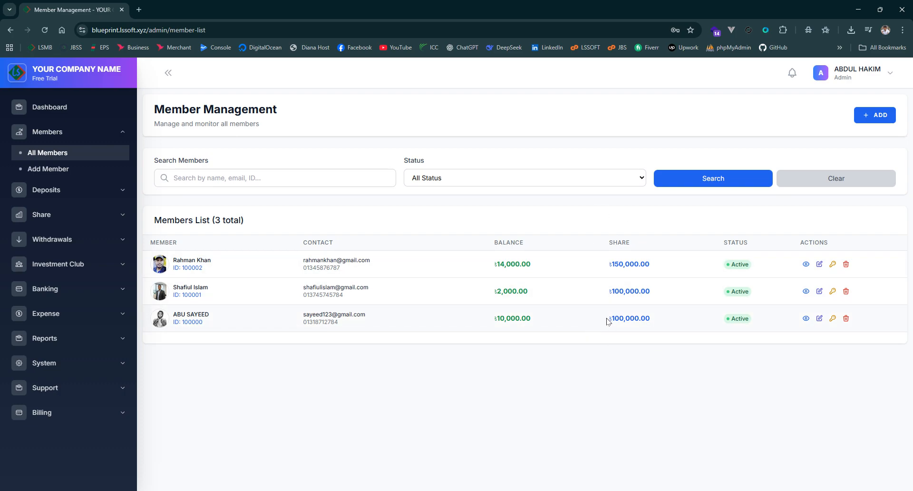
pyautogui.moveTo(607, 318); pyautogui.dragTo(708, 319)
pyautogui.click(713, 321)
pyautogui.moveTo(679, 319); pyautogui.dragTo(601, 318)
pyautogui.click(656, 380)
pyautogui.moveTo(665, 321); pyautogui.dragTo(587, 316)
pyautogui.click(649, 353)
# Check the share value of the first listed member in the members list
pyautogui.moveTo(608, 265); pyautogui.dragTo(676, 267)
pyautogui.click(675, 213)
pyautogui.moveTo(595, 265); pyautogui.dragTo(651, 267)
pyautogui.click(649, 214)
pyautogui.click(657, 362)
pyautogui.click(647, 230)
# Return to the list of all share transactions and review its entries and summary figures
pyautogui.click(82, 214)
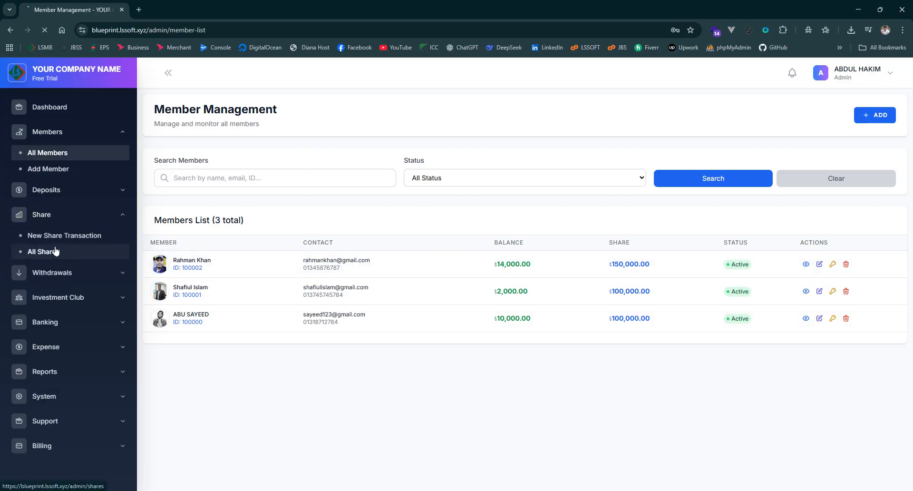
pyautogui.click(117, 256)
pyautogui.scroll(-1, 584, 246)
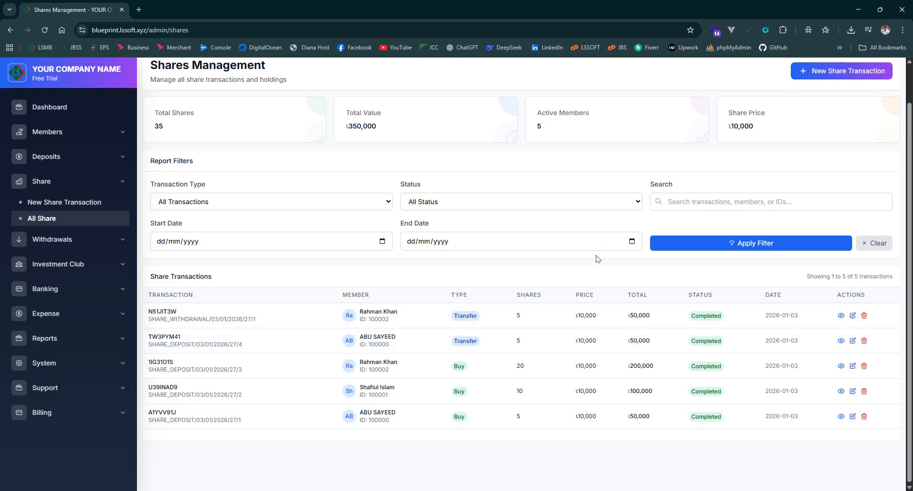
pyautogui.scroll(1, 597, 257)
pyautogui.scroll(-1, 747, 238)
pyautogui.scroll(1, 754, 277)
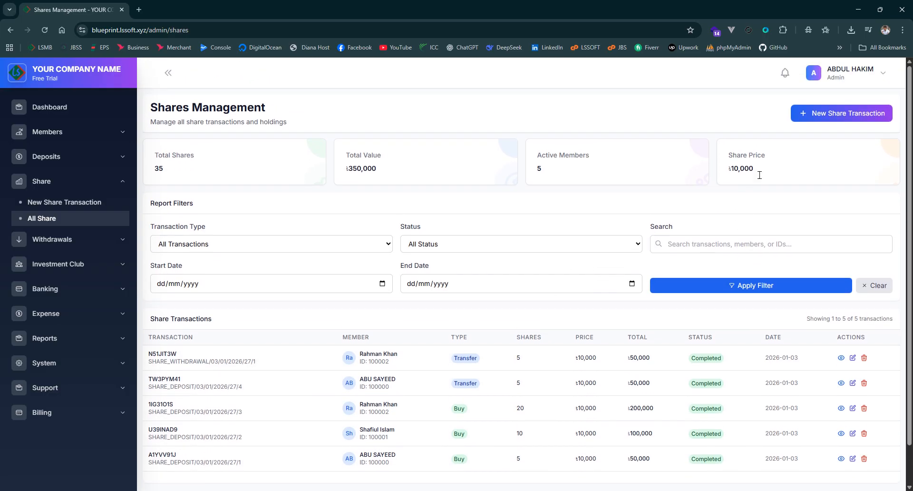
# Start a new share transaction of type Sell Shares for the member who holds 10 shares
pyautogui.click(823, 113)
pyautogui.scroll(-2, 571, 166)
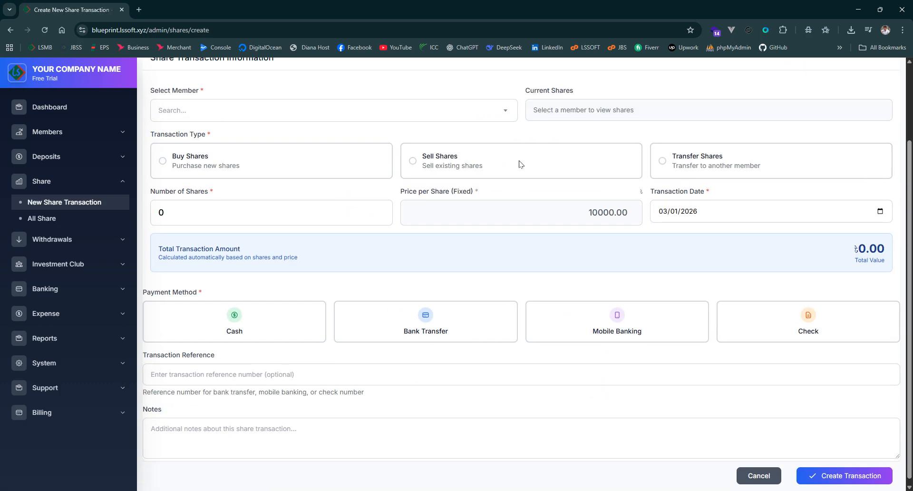
pyautogui.scroll(2, 547, 172)
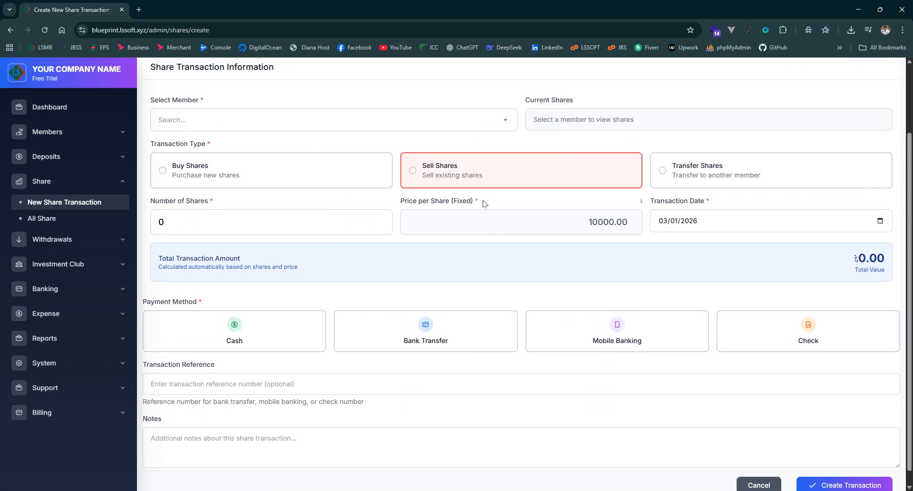
pyautogui.click(426, 213)
pyautogui.click(214, 283)
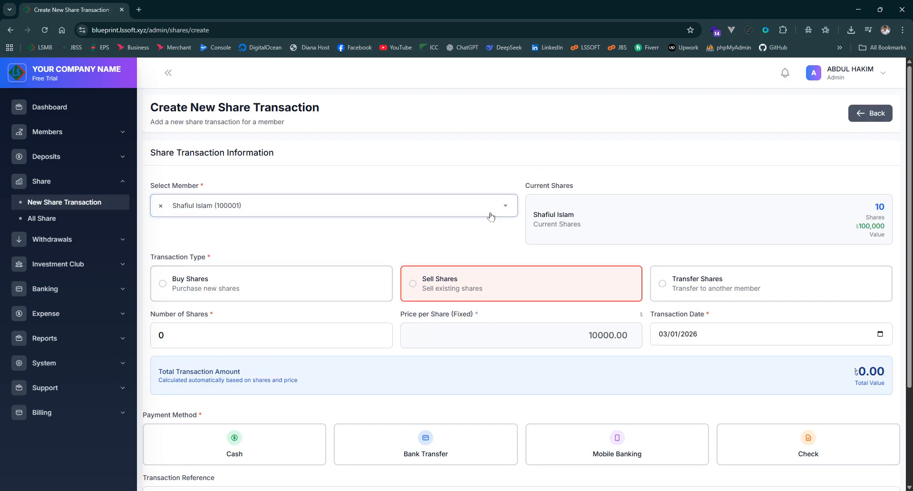
# Set the number of shares to sell to 2
pyautogui.scroll(-2, 746, 144)
pyautogui.click(249, 241)
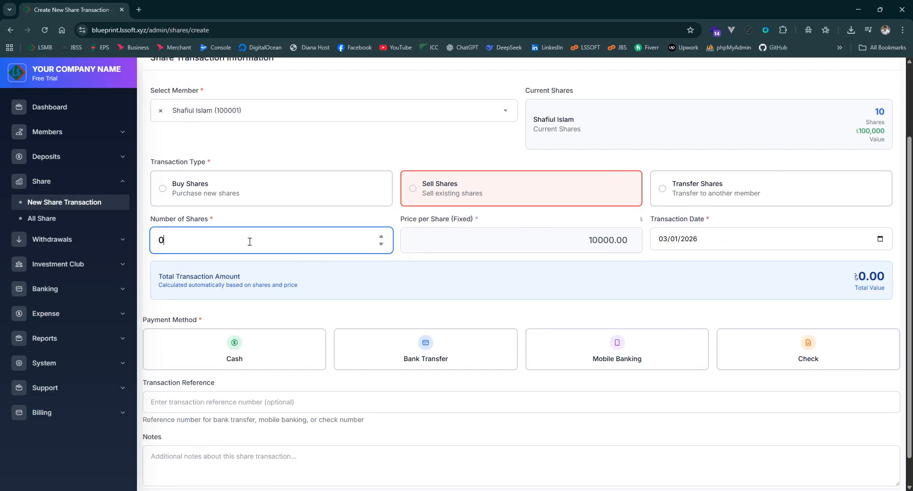
pyautogui.press('BackSpace')
pyautogui.write('2')
pyautogui.scroll(-1, 618, 319)
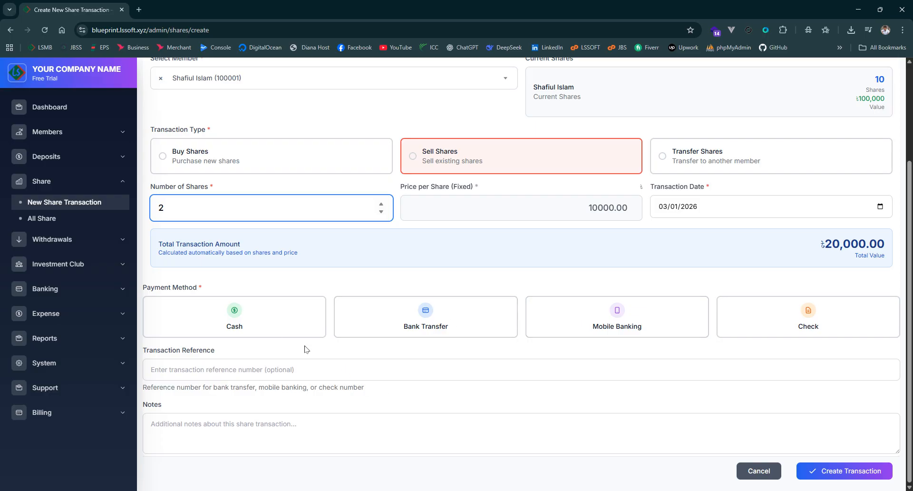
# Choose Bank Transfer as the payment method and create the share sale transaction
pyautogui.click(247, 316)
pyautogui.click(261, 312)
pyautogui.click(427, 320)
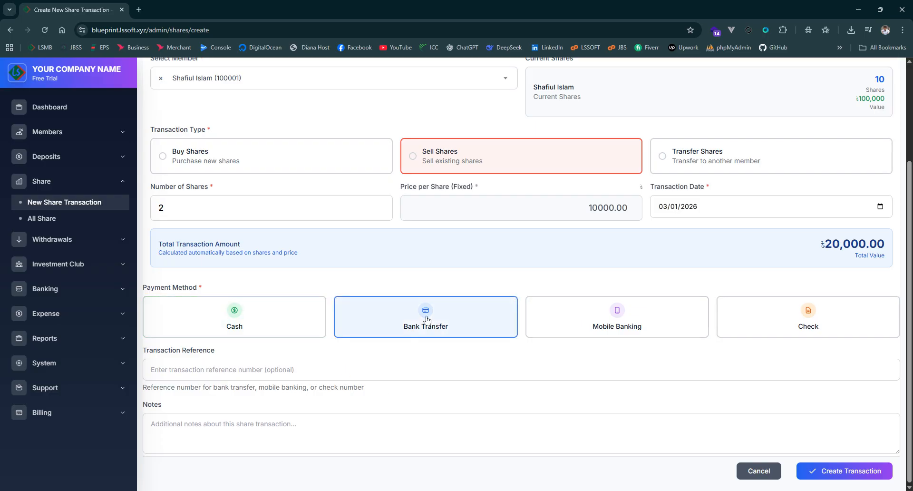
pyautogui.click(814, 471)
pyautogui.click(462, 329)
# Check the new Sell entry in the share transactions list and examine its share and payment details
pyautogui.scroll(-1, 530, 238)
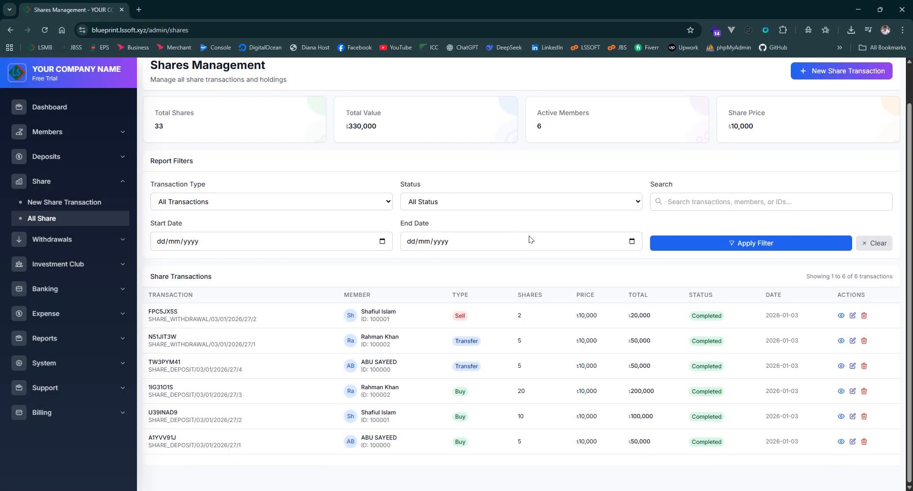
pyautogui.moveTo(511, 317); pyautogui.dragTo(546, 325)
pyautogui.click(547, 324)
pyautogui.click(841, 316)
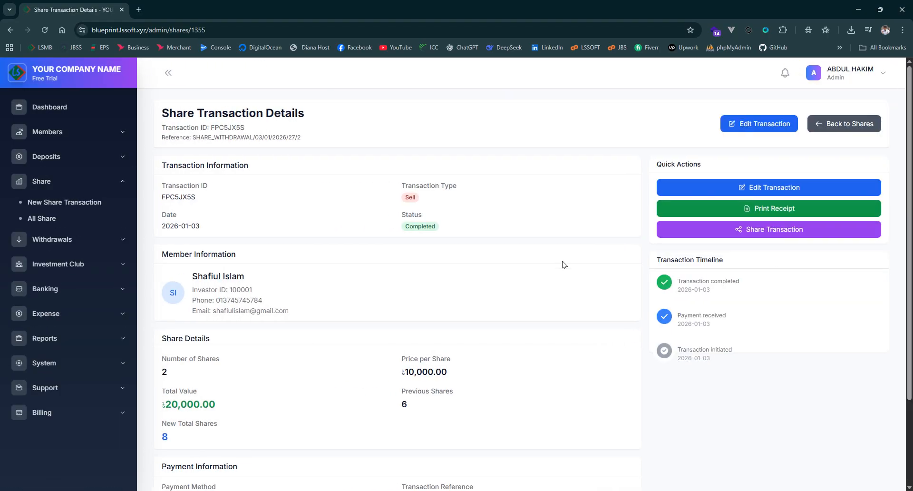
pyautogui.scroll(-3, 598, 314)
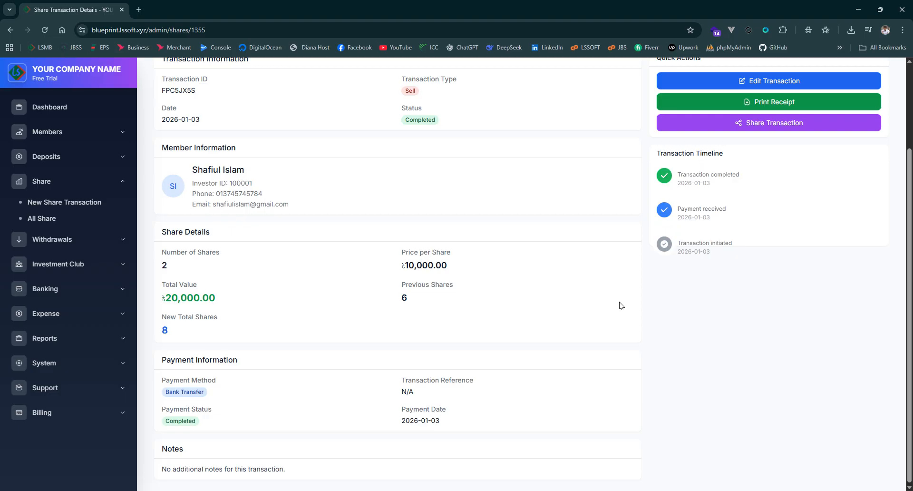
pyautogui.scroll(3, 573, 372)
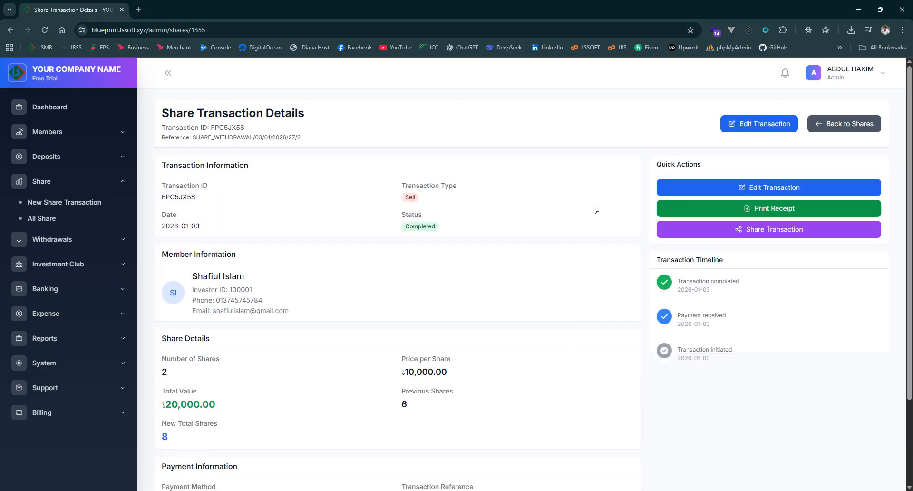